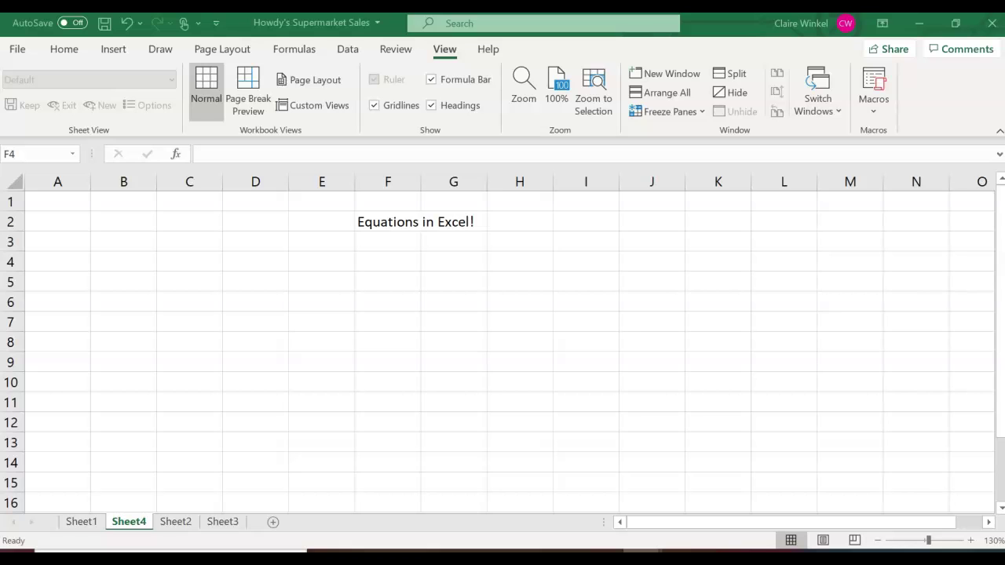
# Enter 'add six to 7', text '6+7' and formula '=6+7' (showing 13) in D4:D6.
pyautogui.click(256, 263)
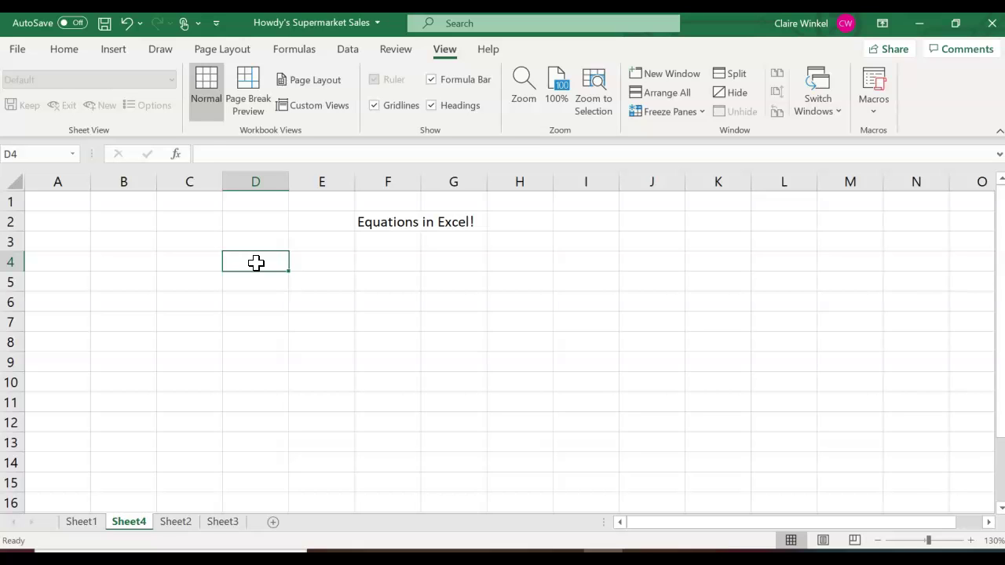
pyautogui.write('add six to 7')
pyautogui.press('Return')
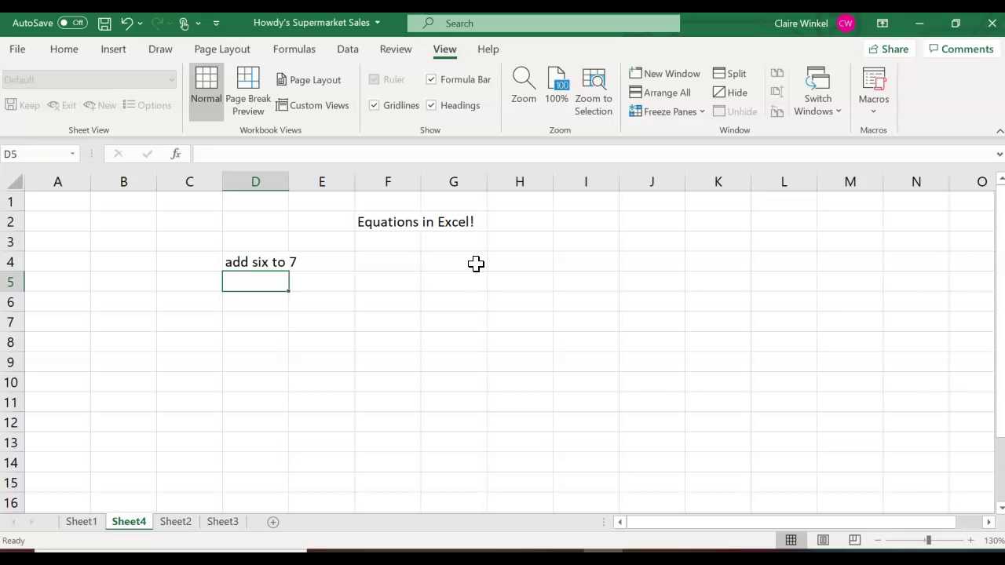
pyautogui.write('6+7')
pyautogui.press('Return')
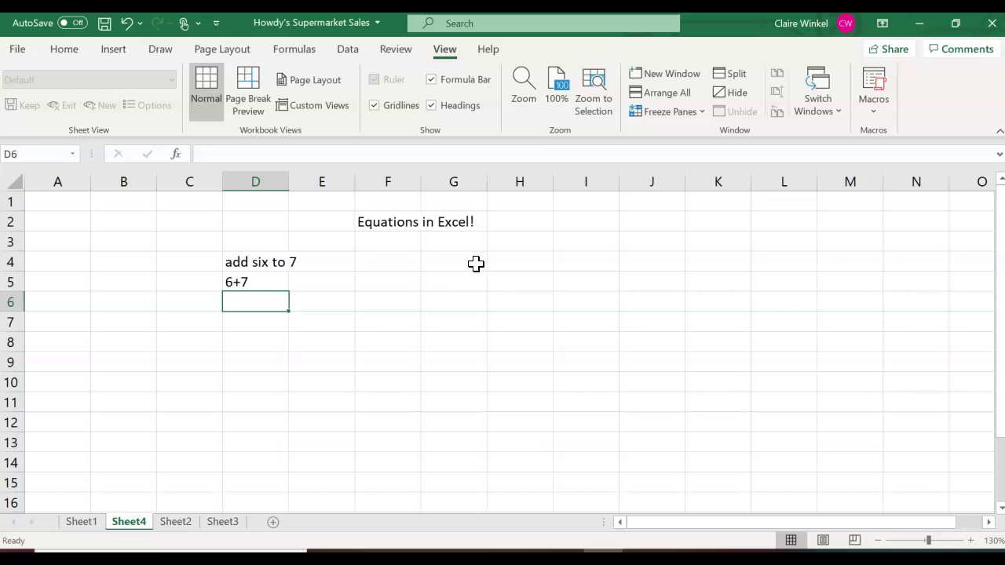
pyautogui.write('=')
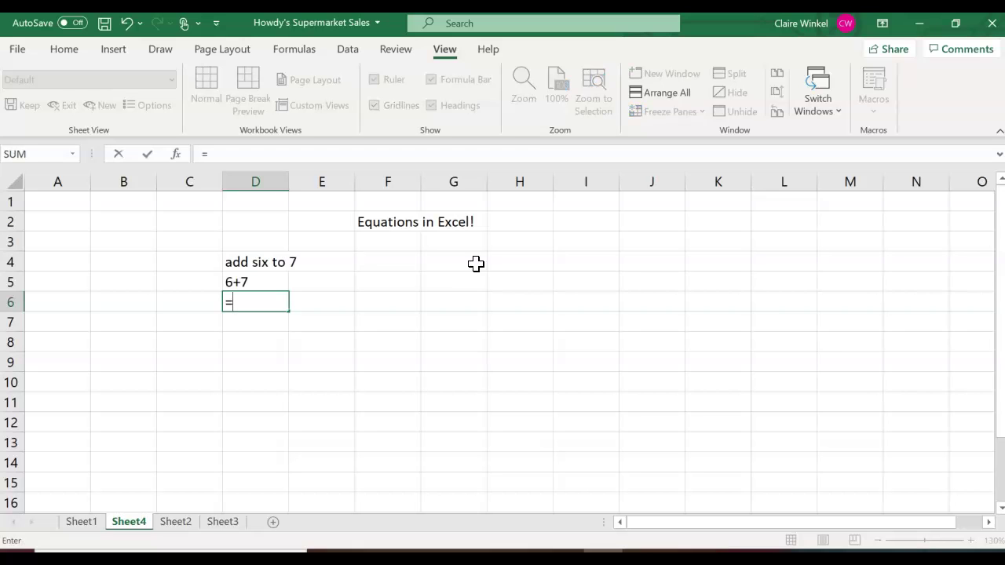
pyautogui.write('6+7')
pyautogui.press('Return')
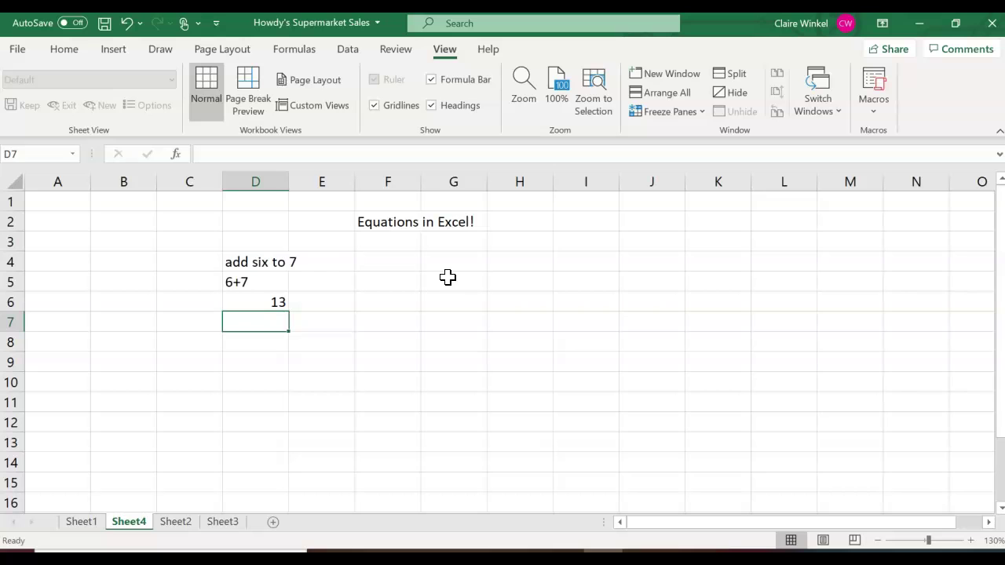
pyautogui.press('Down')
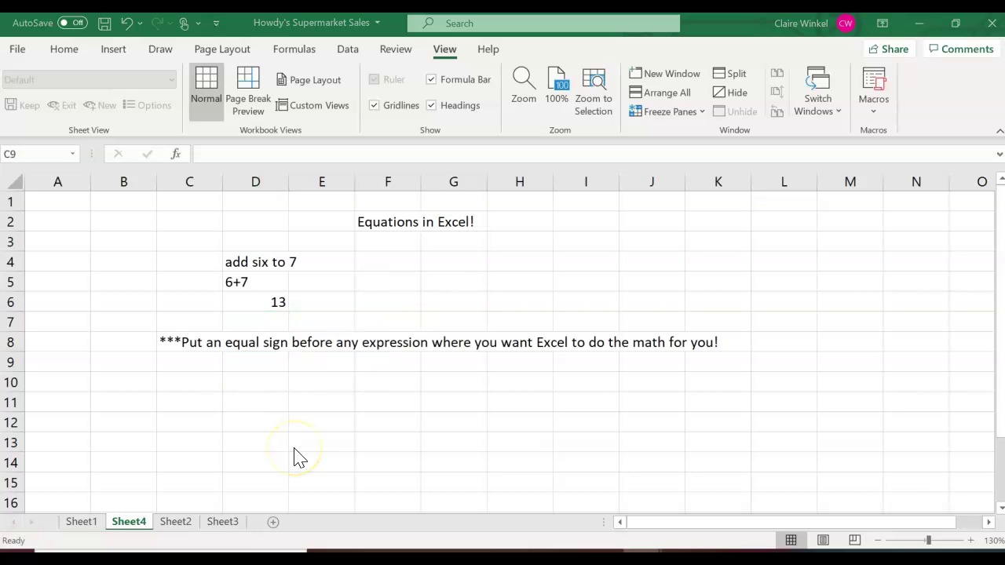
# List 'addition +', 'subtraction -' and 'multiplication *' down column D from D10.
pyautogui.click(243, 381)
pyautogui.write('addition ')
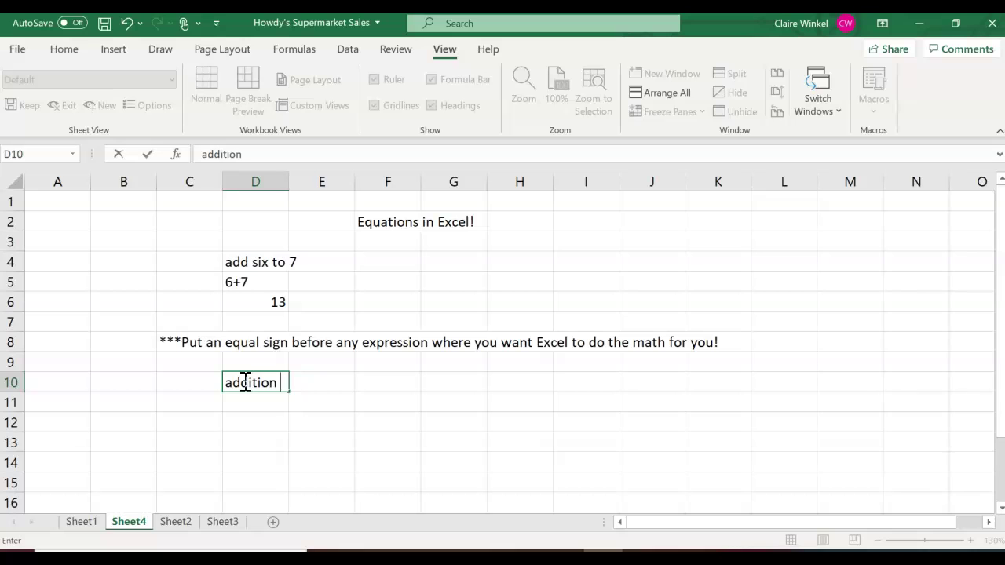
pyautogui.write('+')
pyautogui.press('Return')
pyautogui.write('subtraction -')
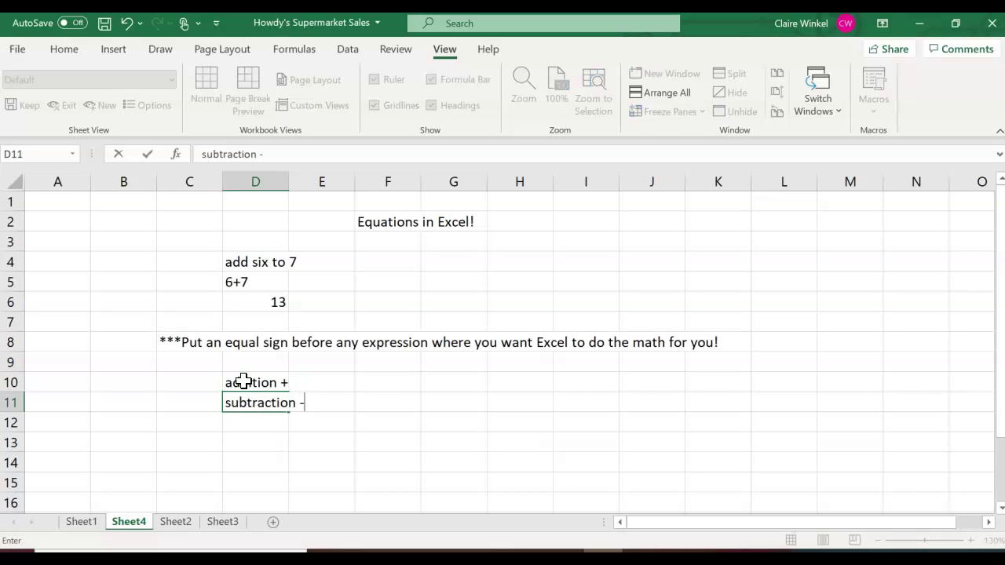
pyautogui.press('Return')
pyautogui.write('multiplication *')
pyautogui.press('Return')
# Add 'division /', 'powers ^' and a 'square root' label below them.
pyautogui.write('division /')
pyautogui.press('Return')
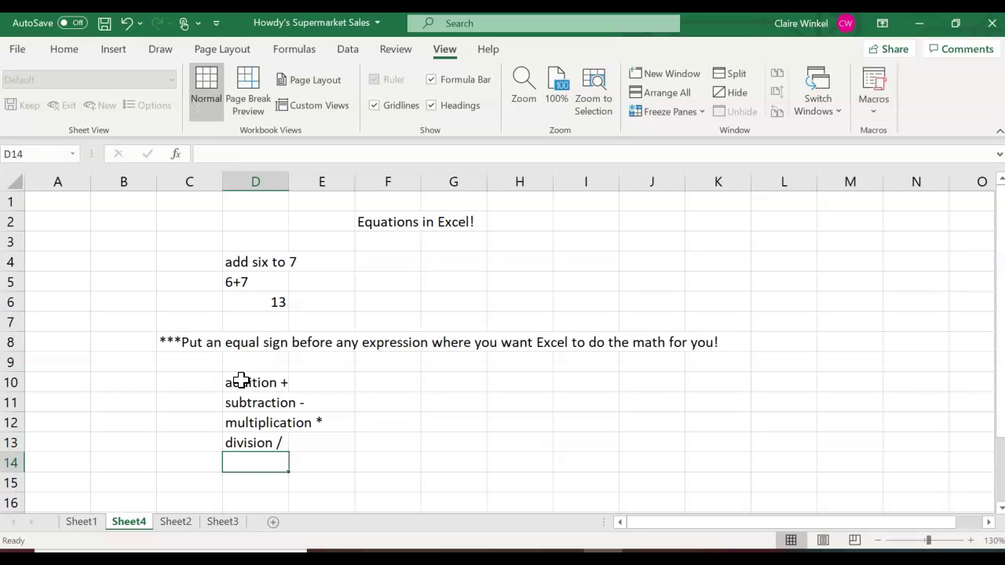
pyautogui.write('powers ^')
pyautogui.press('Return')
pyautogui.write('square root   s')
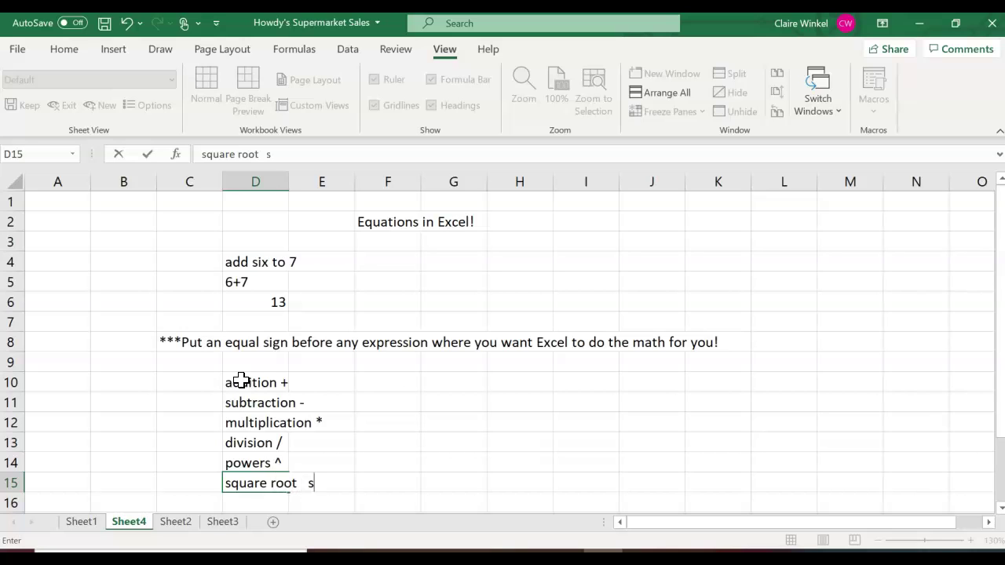
pyautogui.press('BackSpace')
# Finish the square root label with =sqrt() and enter =8*2-4 in G12, giving 12.
pyautogui.write('=sqrt()')
pyautogui.click(459, 422)
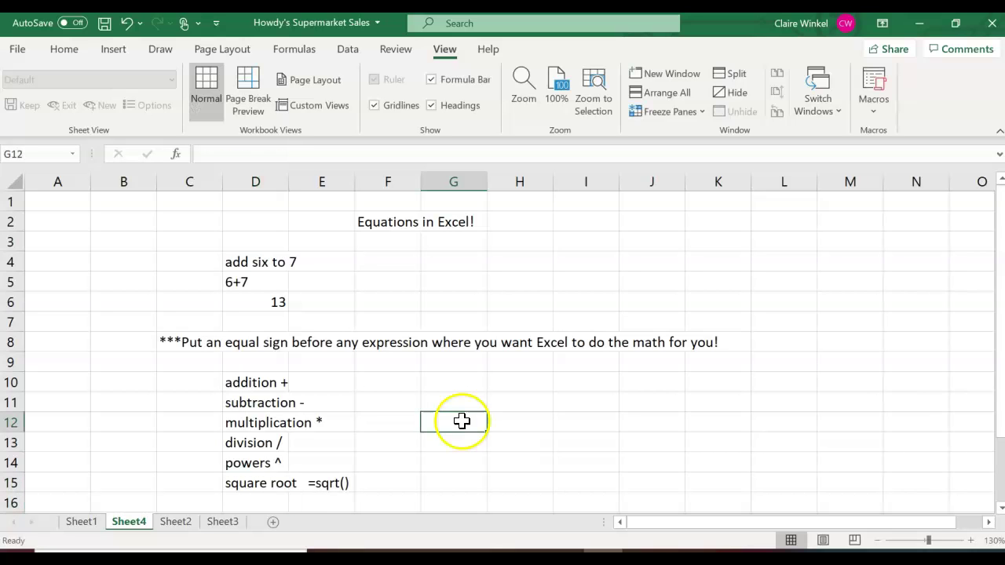
pyautogui.write('=8')
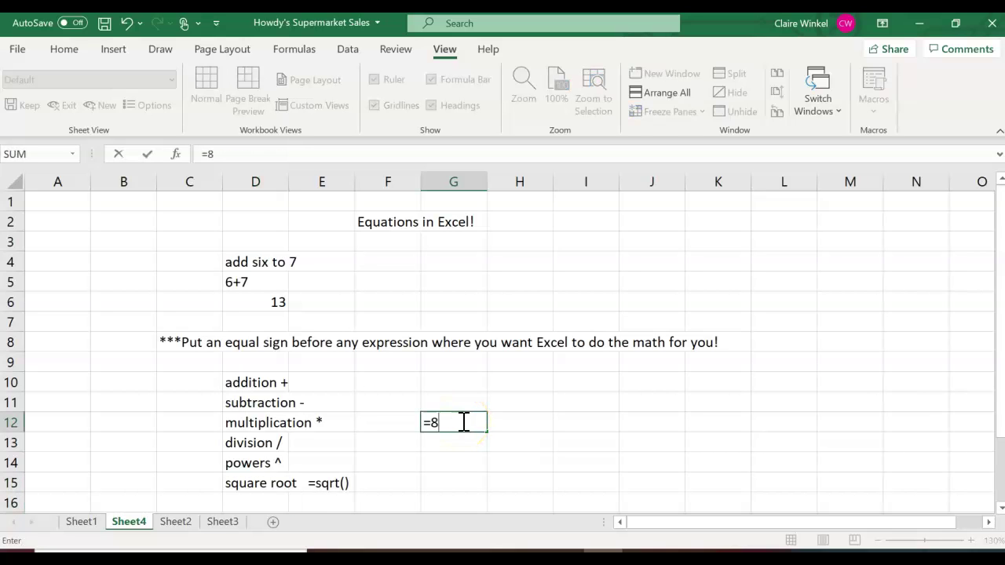
pyautogui.write('*2-4')
pyautogui.click(434, 430)
pyautogui.click(452, 424)
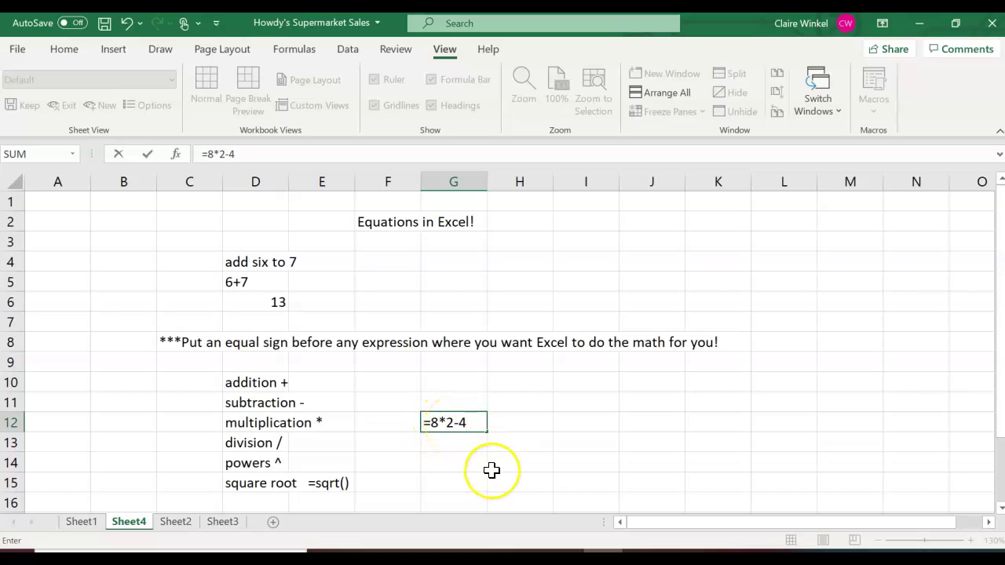
pyautogui.press('Return')
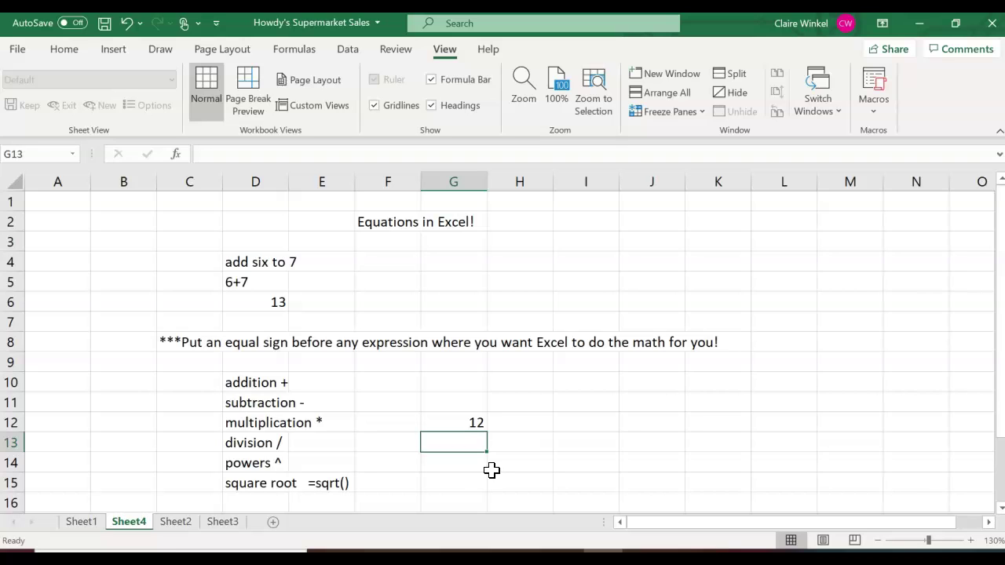
# Enter =2^5 (giving 32) and =sqrt(25) in G15 (giving 5).
pyautogui.write('2')
pyautogui.press('BackSpace')
pyautogui.write('=2^5')
pyautogui.press('Return')
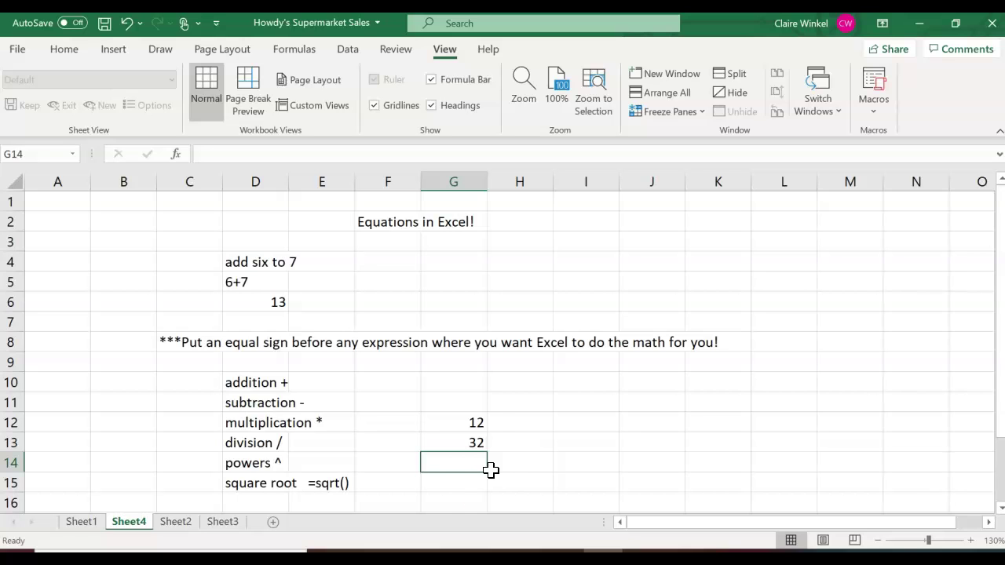
pyautogui.click(472, 487)
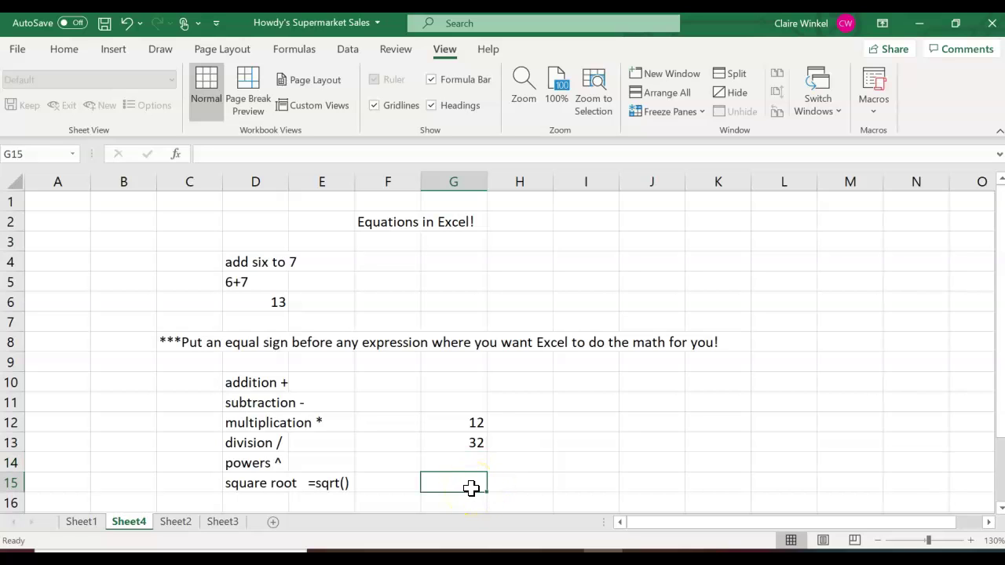
pyautogui.write('=sqrt')
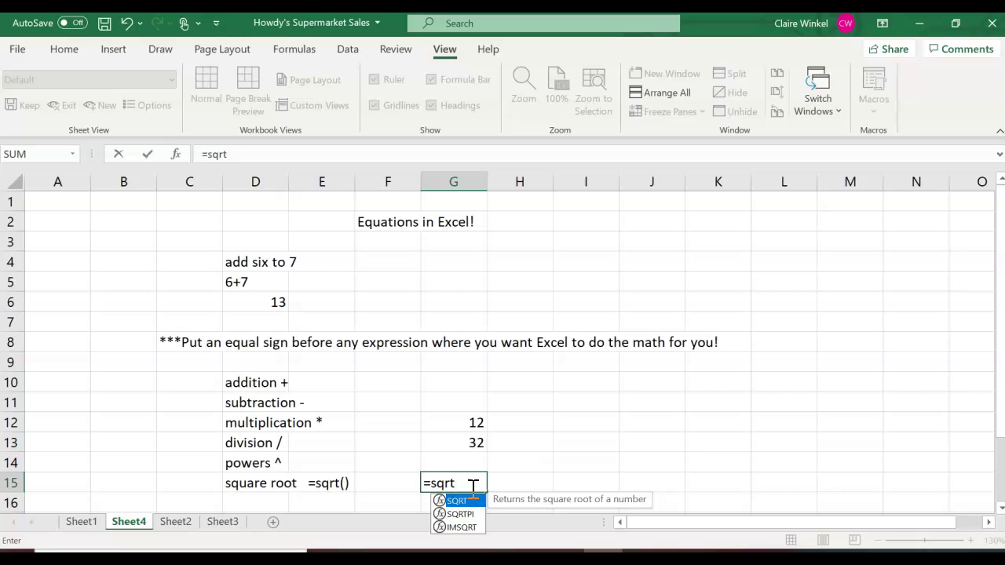
pyautogui.write('(25)')
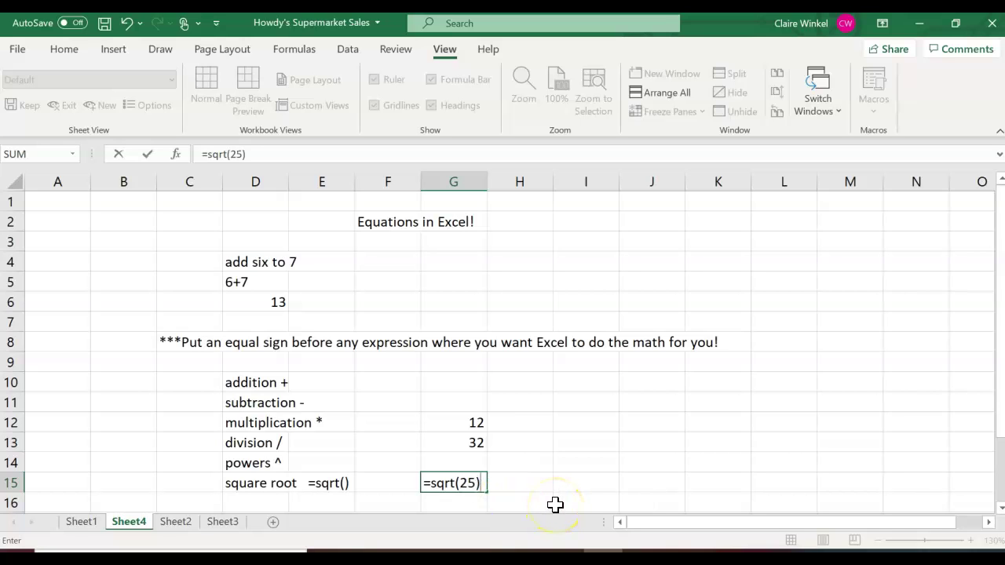
pyautogui.press('Return')
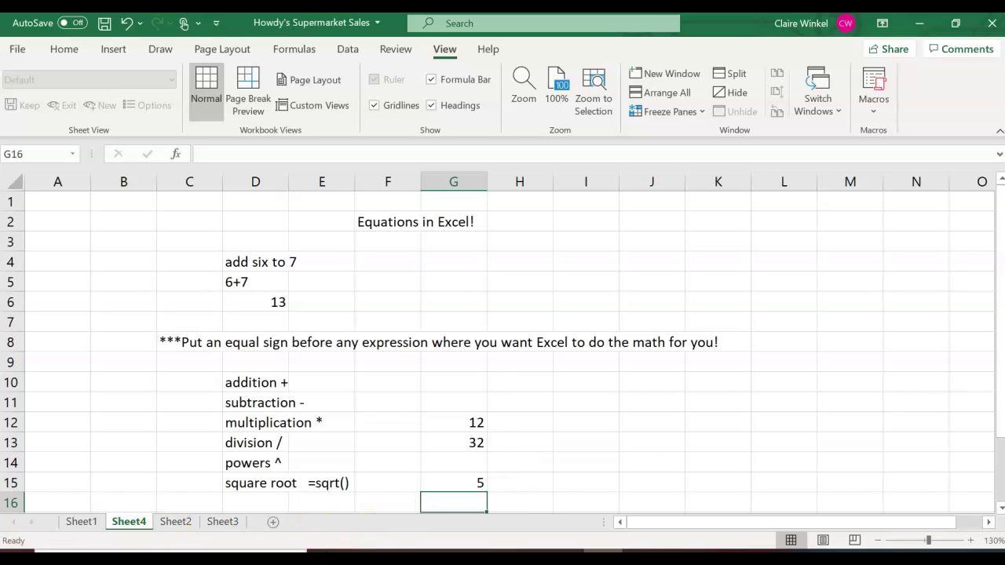
# On Sheet1, total Lettuce's weekly sales with =15+22+12+19+25, giving 93.
pyautogui.click(85, 523)
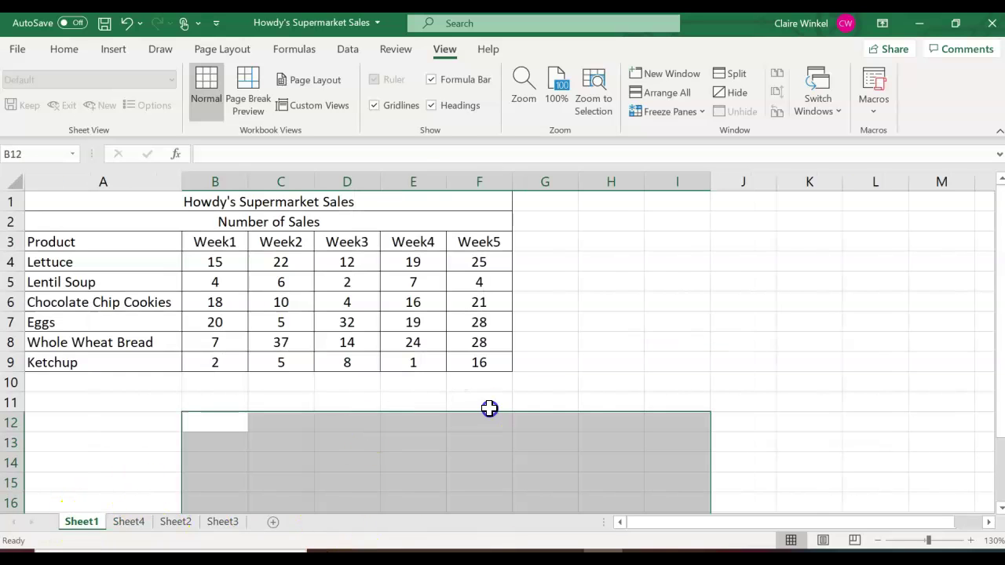
pyautogui.click(609, 348)
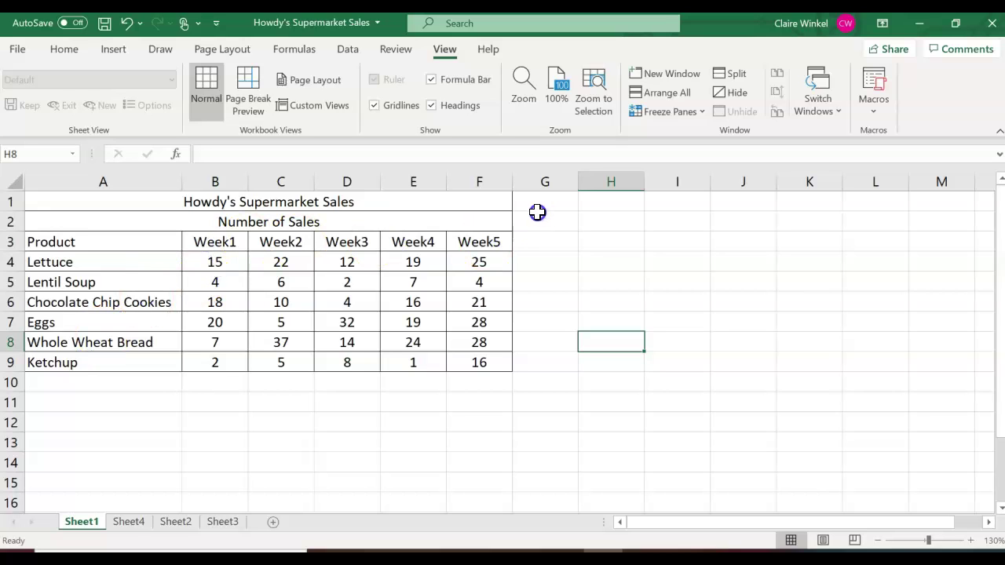
pyautogui.click(529, 219)
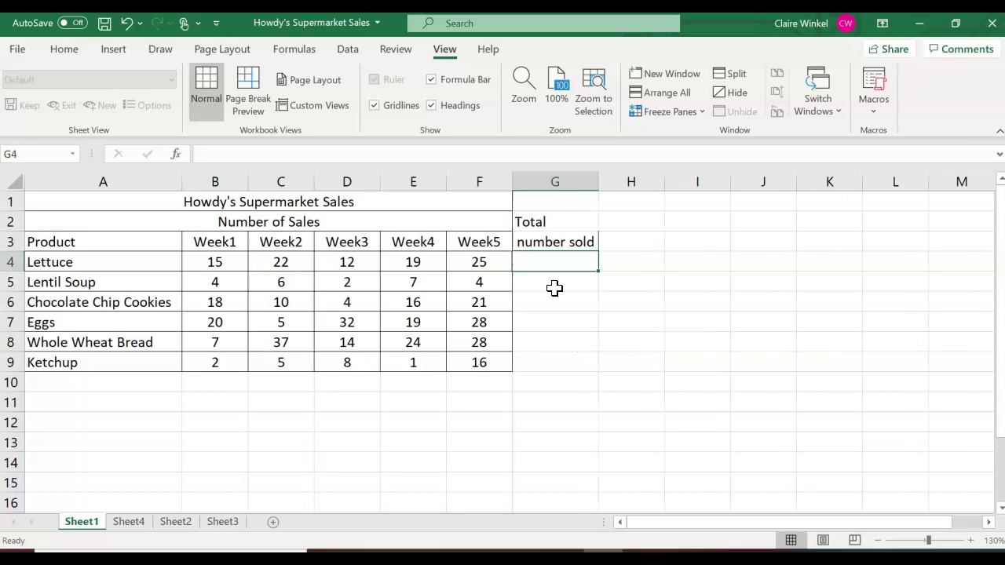
pyautogui.write('=')
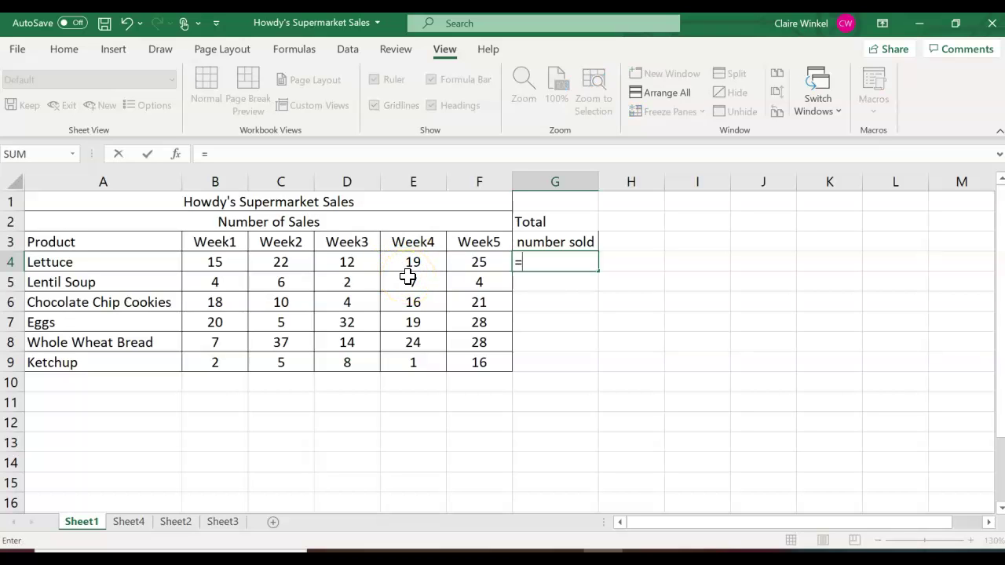
pyautogui.write('15')
pyautogui.write('+22')
pyautogui.write('+12+19+25')
pyautogui.press('Return')
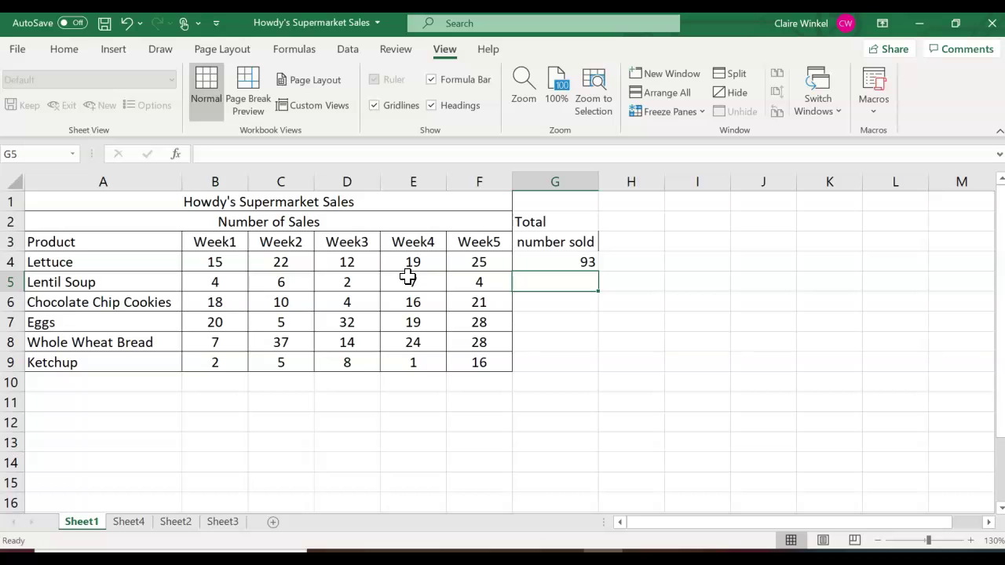
# Build =B5+C5+D5+E5+F5 in G5 from Lentil Soup's five weekly cells, giving 23.
pyautogui.write('=')
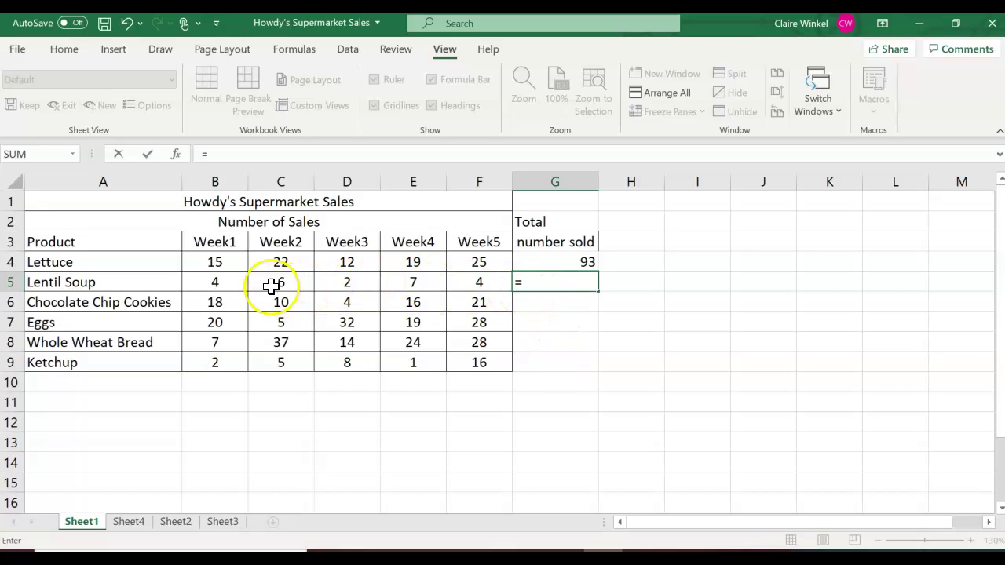
pyautogui.click(210, 285)
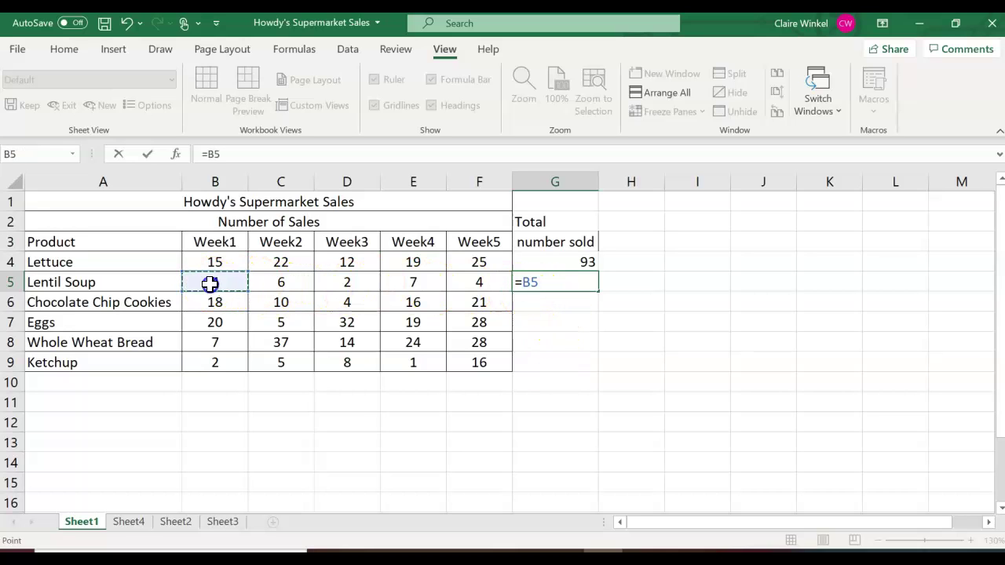
pyautogui.write('+')
pyautogui.click(287, 284)
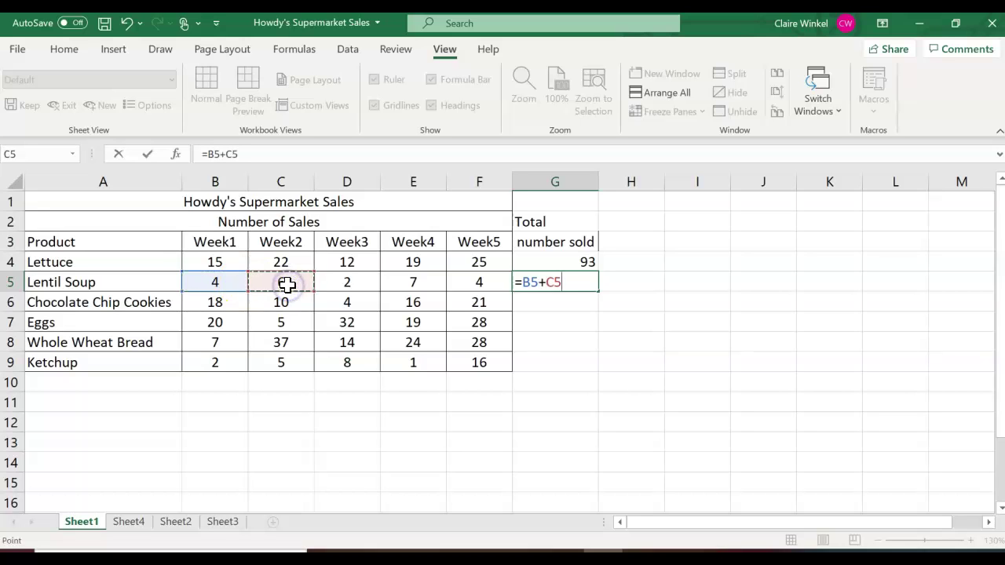
pyautogui.write('+')
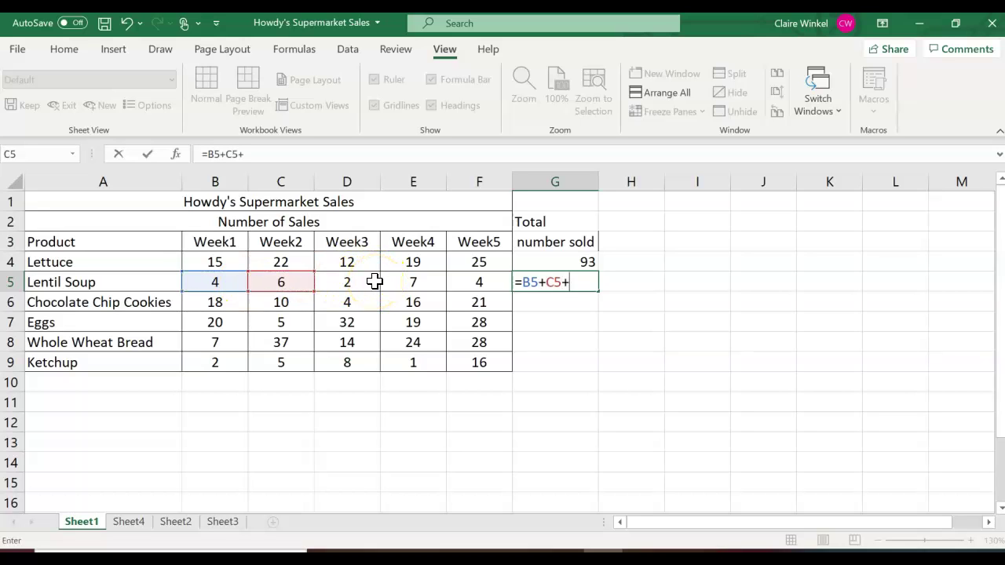
pyautogui.click(374, 282)
pyautogui.write('_')
pyautogui.press('BackSpace')
pyautogui.write('+')
pyautogui.click(394, 282)
pyautogui.write('+')
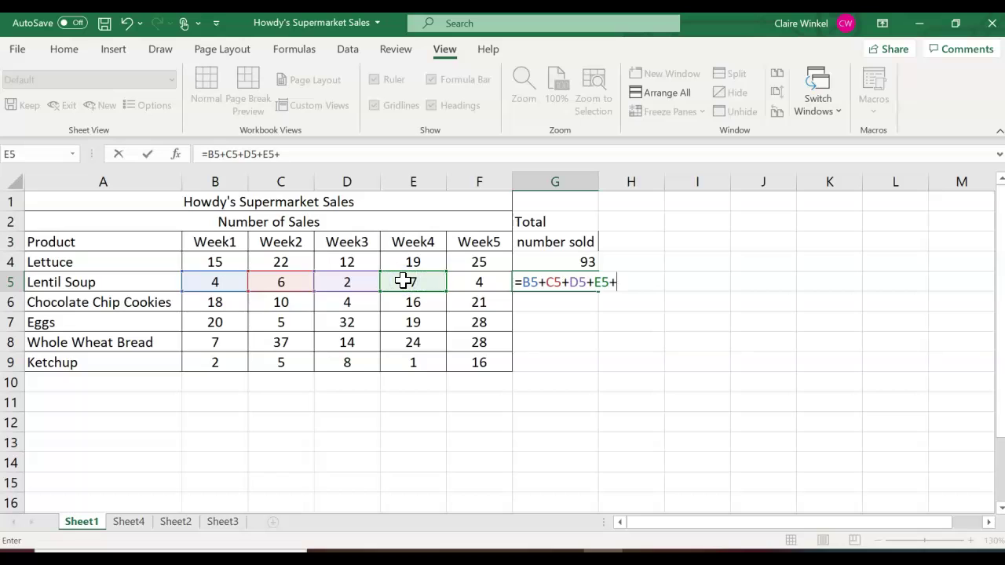
pyautogui.click(478, 284)
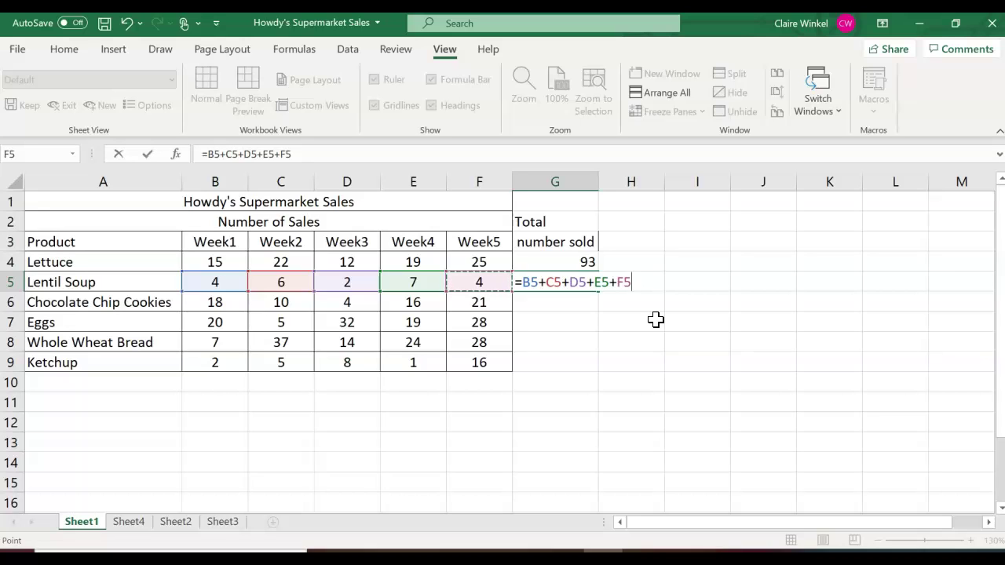
pyautogui.press('Return')
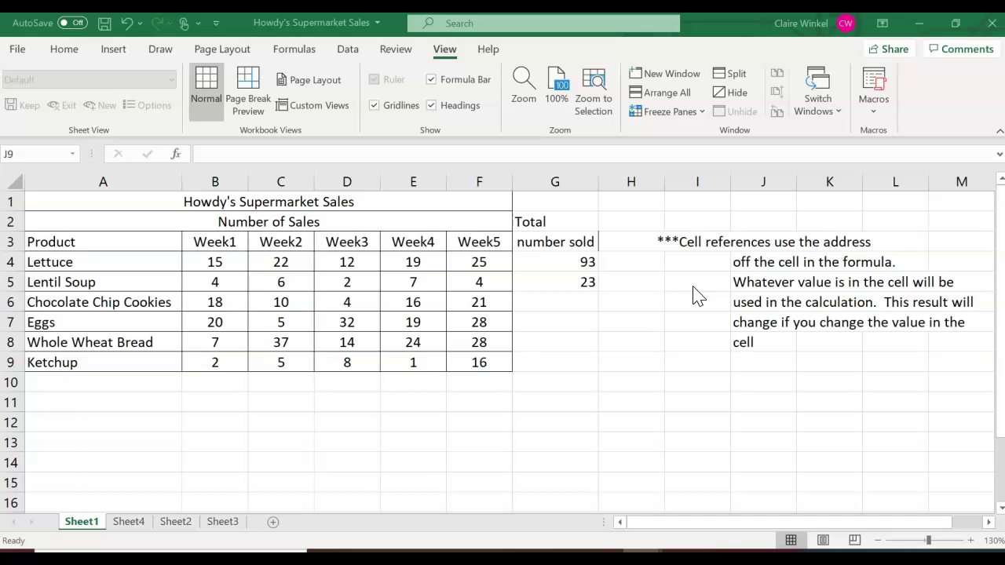
# Review G5's formula unchanged, then select Lentil Soup's Week5 cell F5.
pyautogui.doubleClick(552, 283)
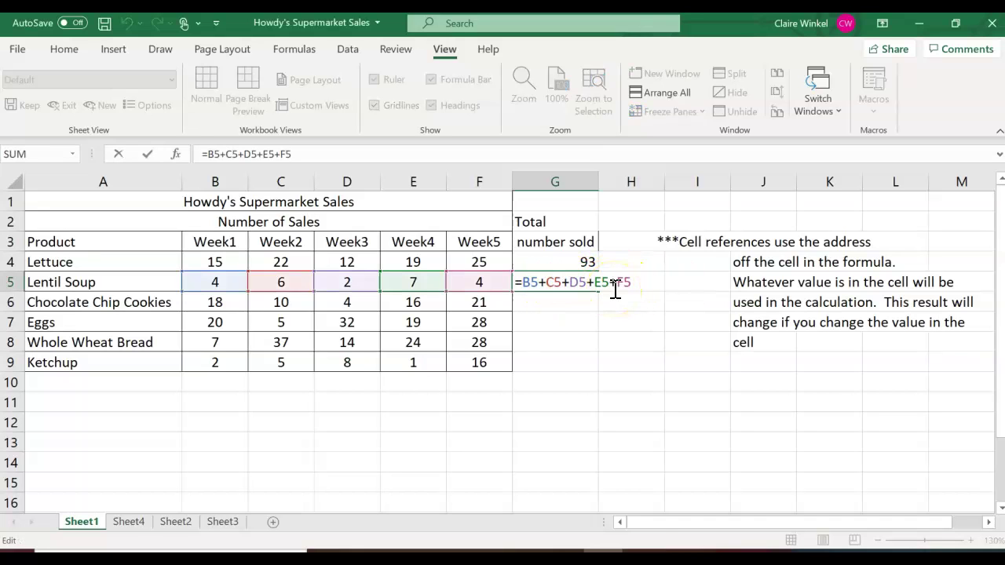
pyautogui.press('Return')
pyautogui.click(490, 285)
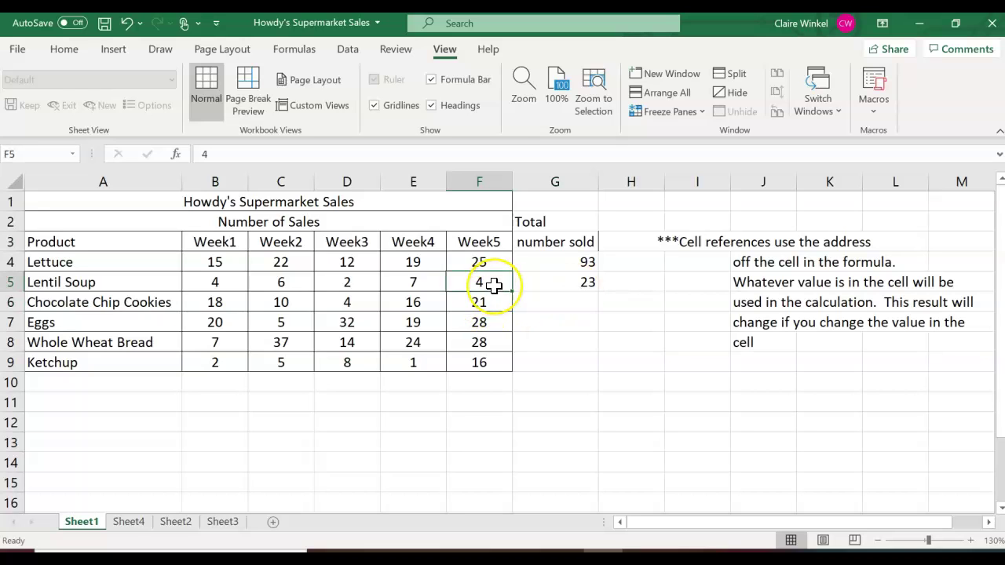
# Change Lentil Soup's Week5 sales to 40, updating its total to 59, and begin =SUM( in G6.
pyautogui.write('40')
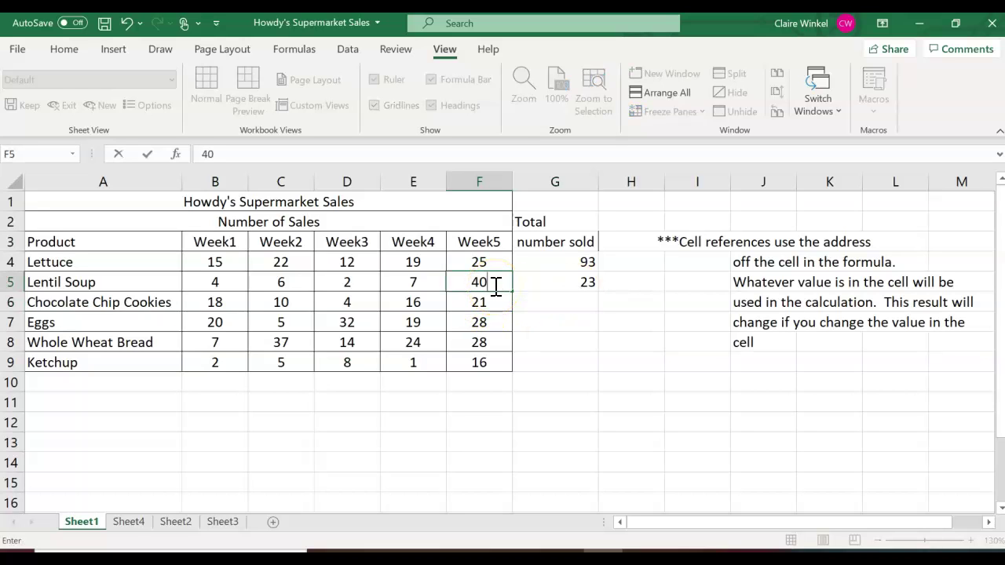
pyautogui.press('Return')
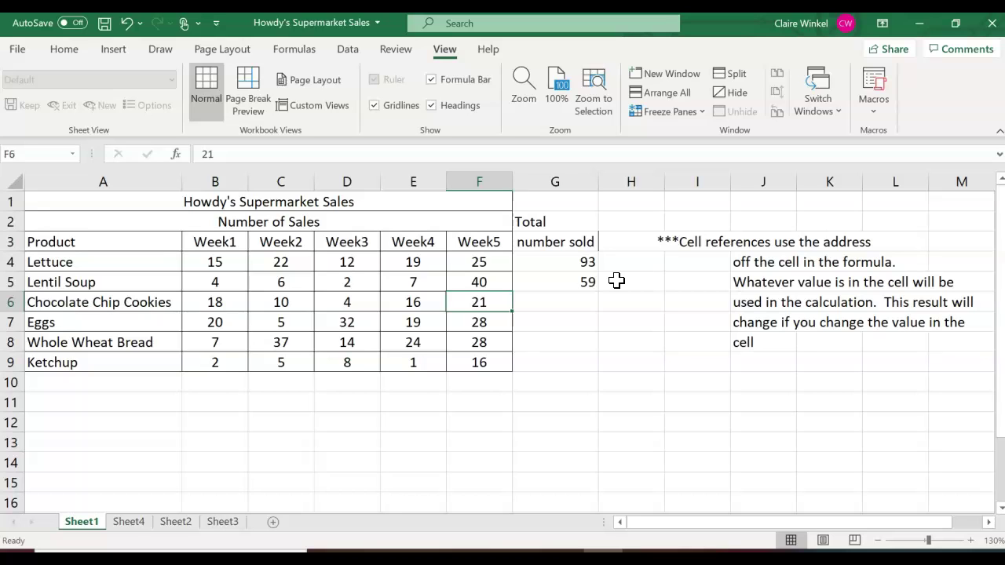
pyautogui.click(577, 297)
pyautogui.write('=sum(')
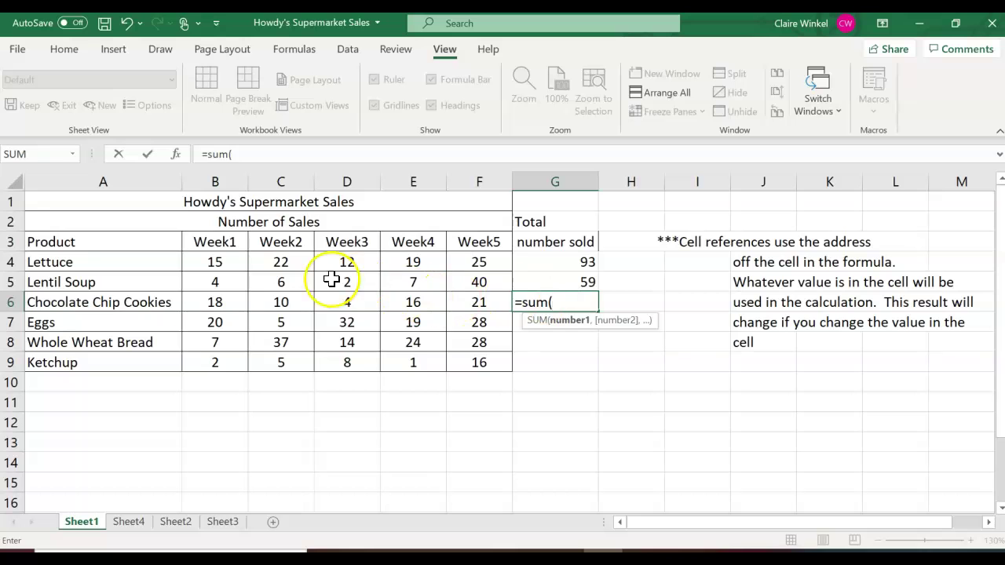
# Complete =SUM(B6:F6) for Chocolate Chip Cookies, giving 69.
pyautogui.click(221, 301)
pyautogui.moveTo(221, 301); pyautogui.dragTo(486, 305)
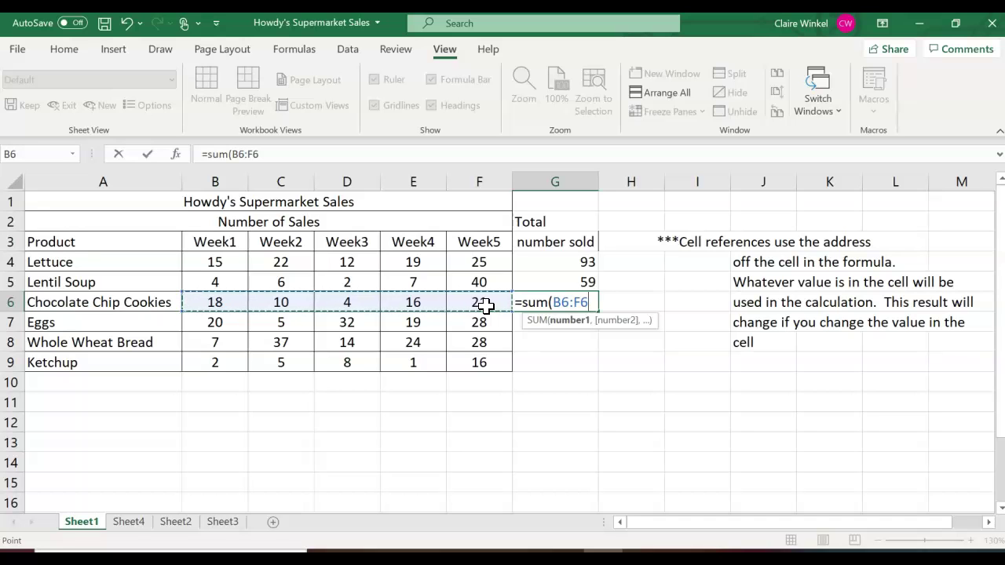
pyautogui.click(570, 303)
pyautogui.click(594, 305)
pyautogui.write(')')
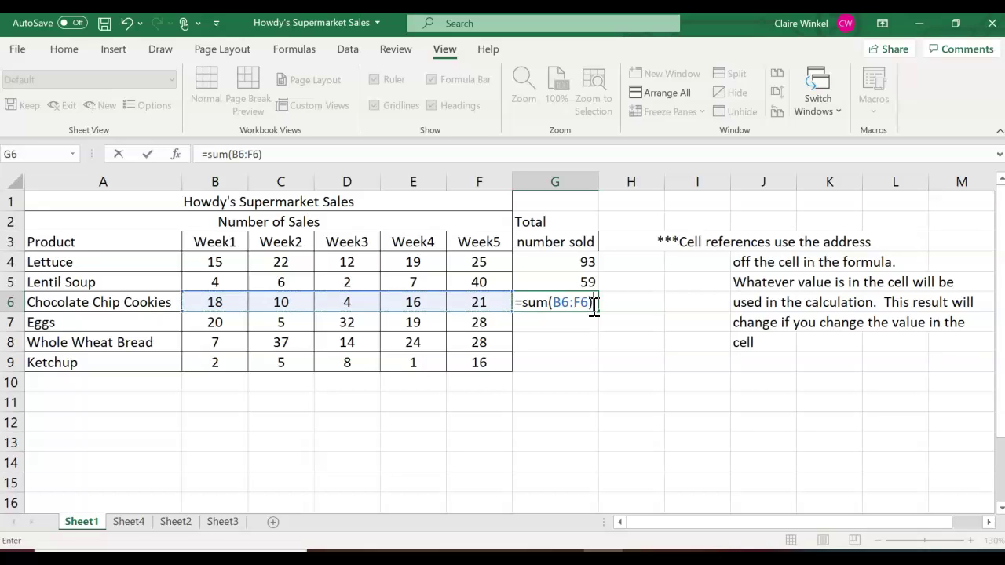
pyautogui.press('Return')
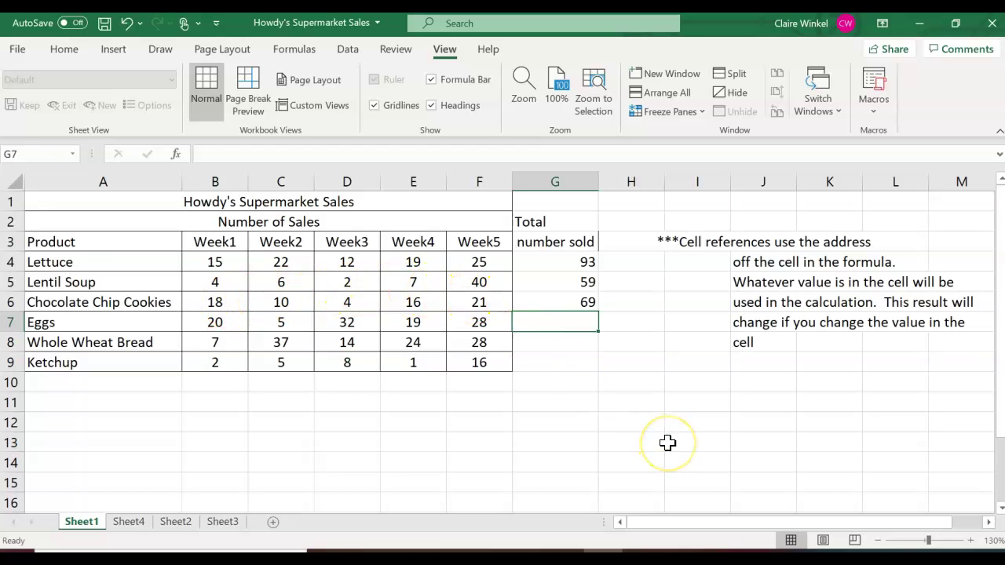
# Enter =SUM(B7:F7) in G7 for Eggs, giving 104.
pyautogui.write('=sum(')
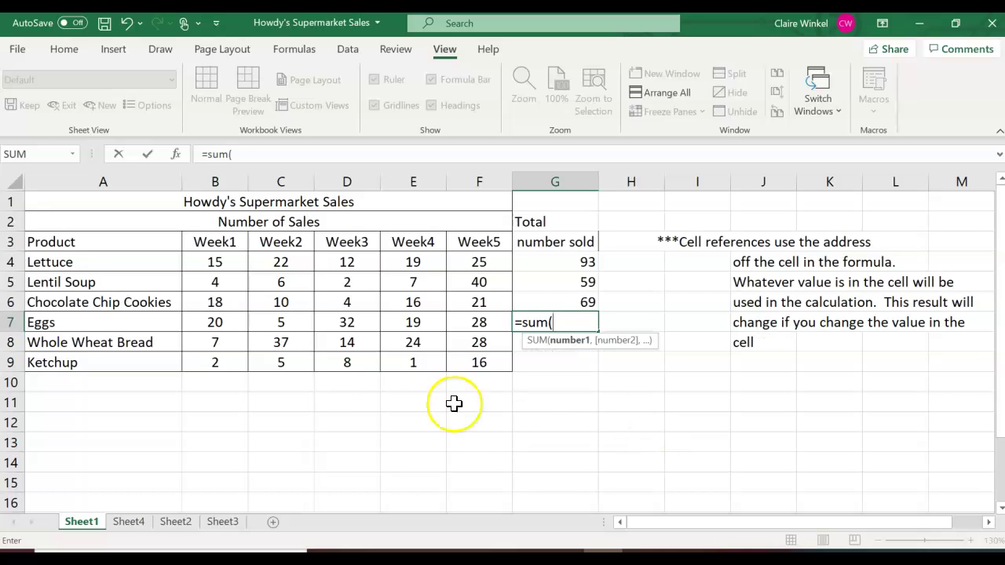
pyautogui.click(217, 324)
pyautogui.moveTo(216, 324); pyautogui.dragTo(491, 322)
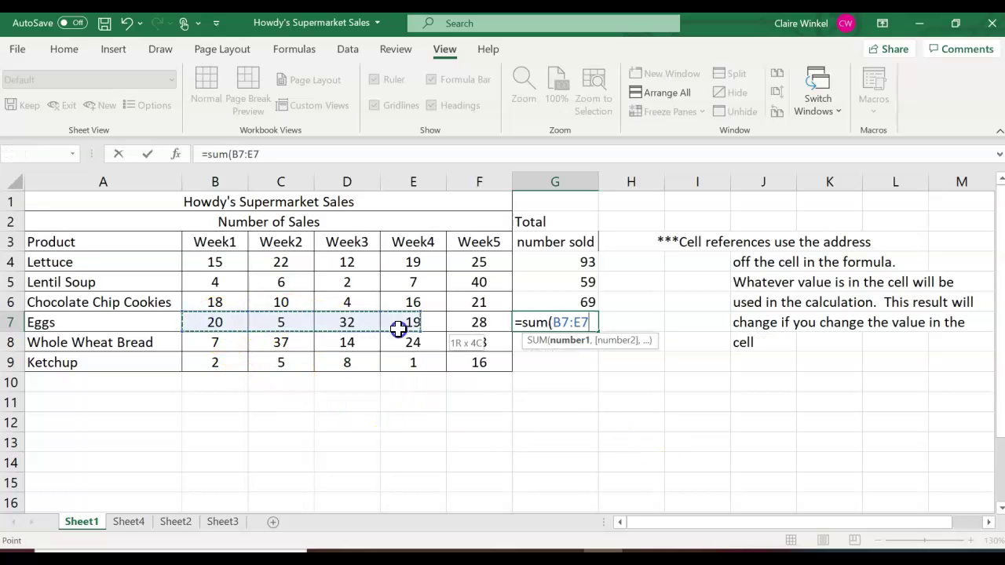
pyautogui.write(')')
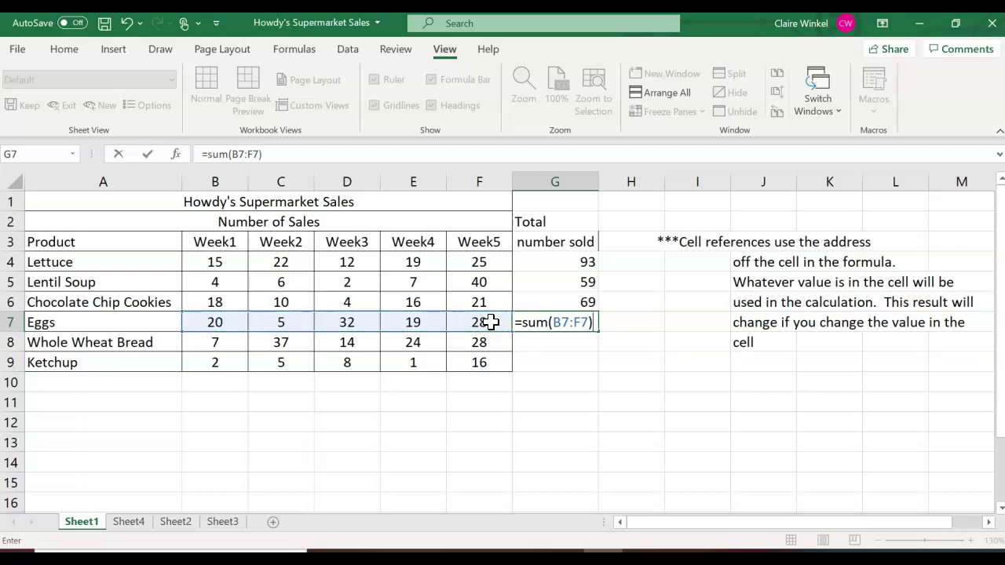
pyautogui.press('Return')
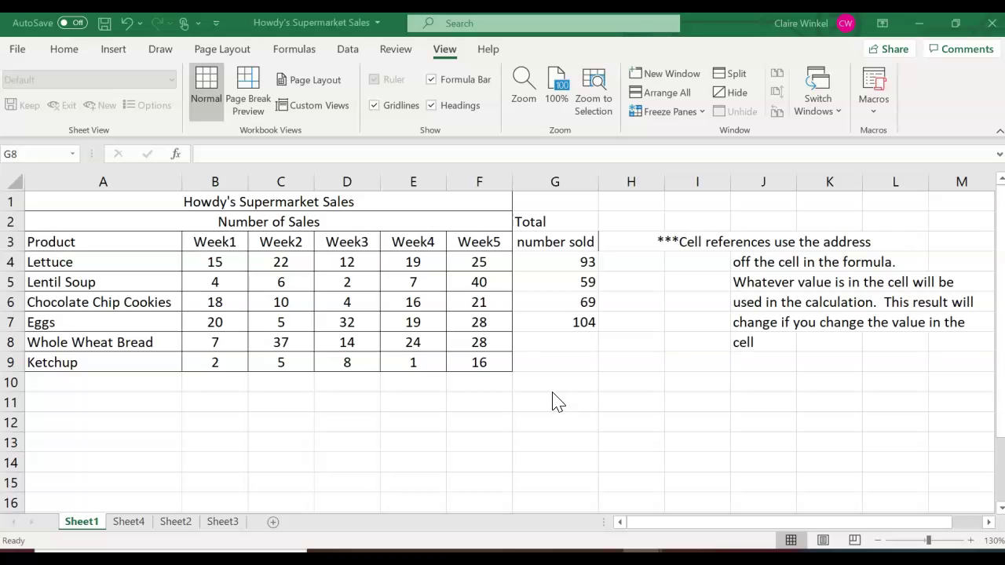
# Copy the Eggs SUM formula from G7 down into G8:G9.
pyautogui.click(571, 322)
pyautogui.doubleClick(577, 322)
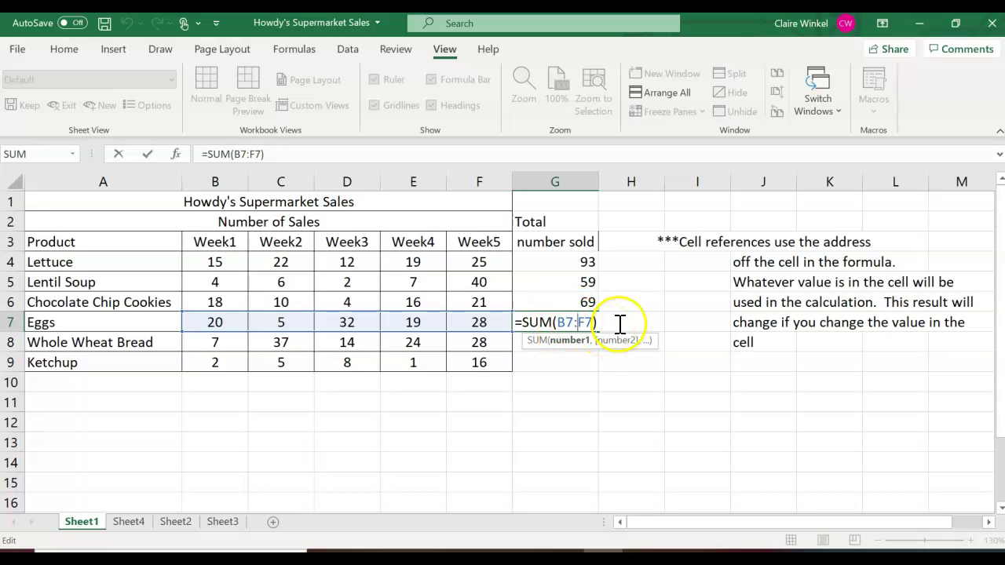
pyautogui.press('Return')
pyautogui.click(570, 336)
pyautogui.click(573, 322)
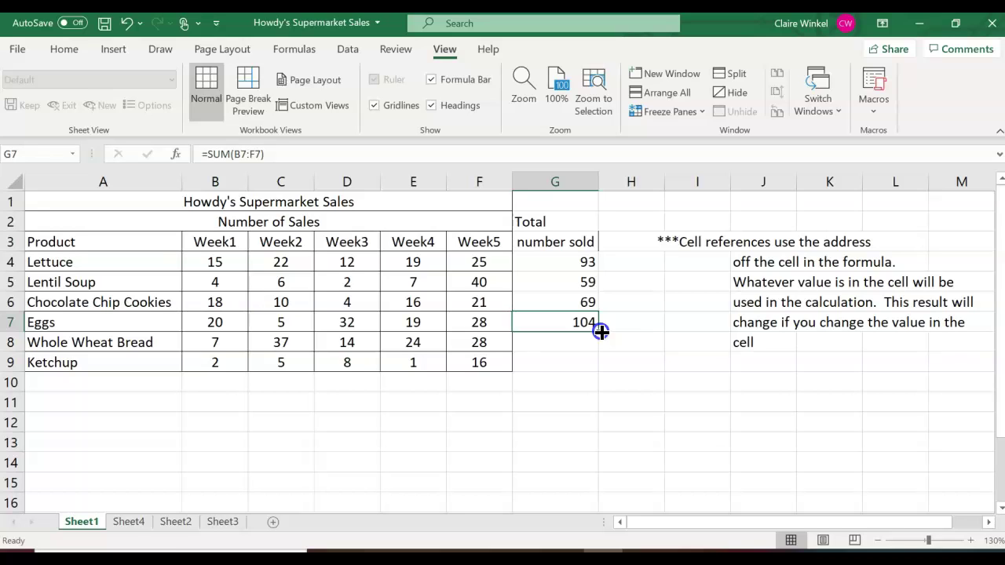
pyautogui.moveTo(601, 331); pyautogui.dragTo(597, 375)
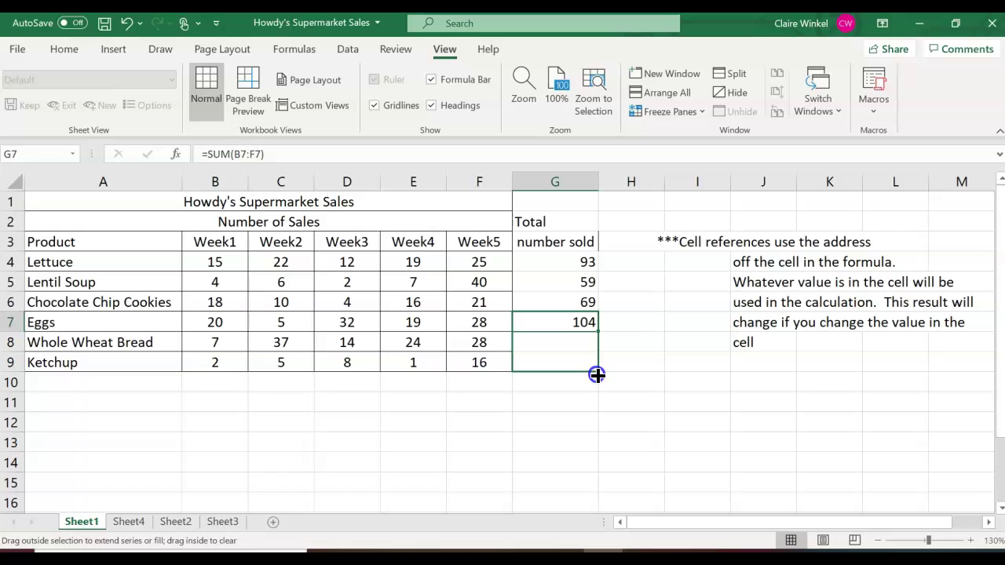
pyautogui.moveTo(597, 374); pyautogui.dragTo(597, 375)
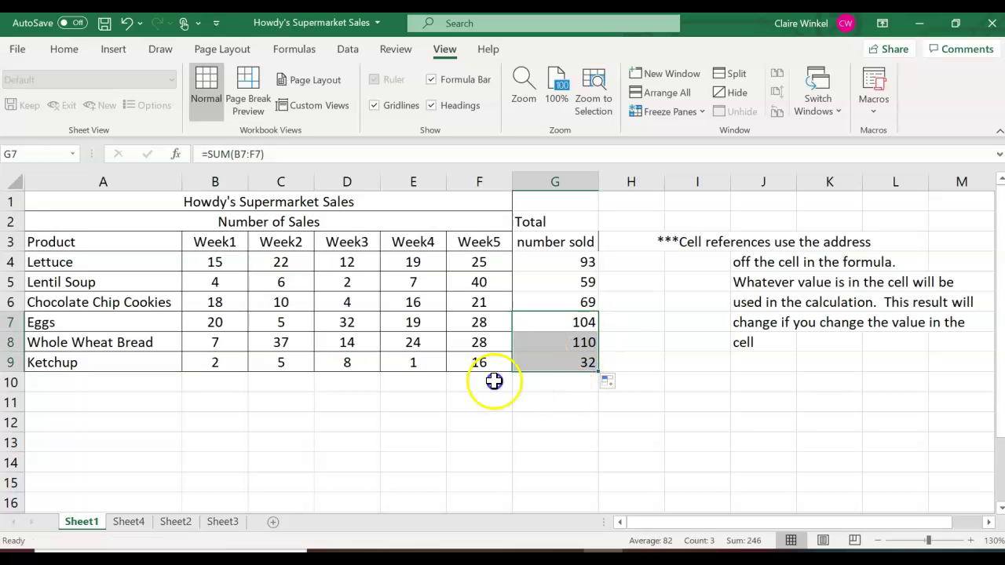
# Inspect the copied formulas for the Ketchup (32) and Whole Wheat Bread (110) totals.
pyautogui.doubleClick(560, 365)
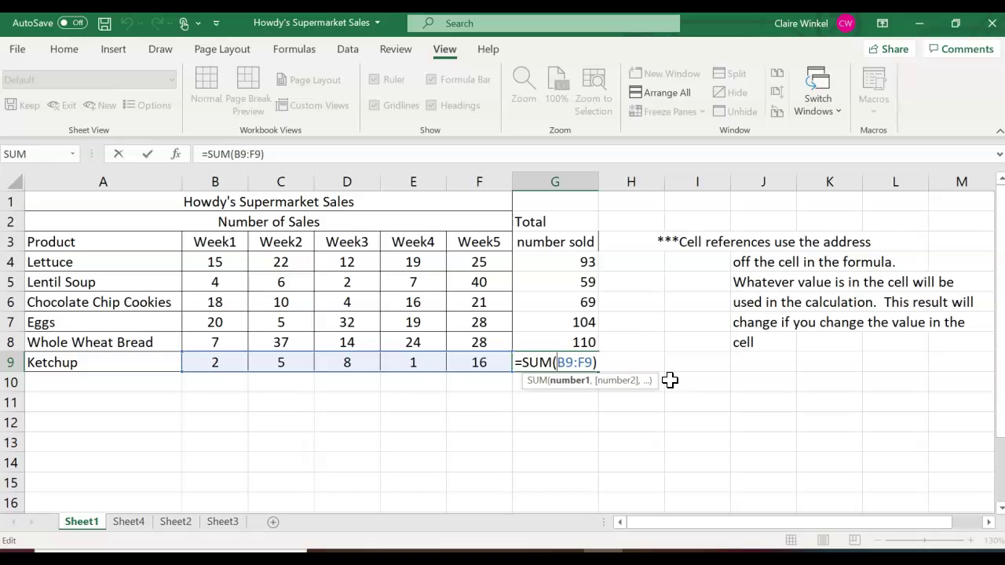
pyautogui.press('Escape')
pyautogui.doubleClick(552, 343)
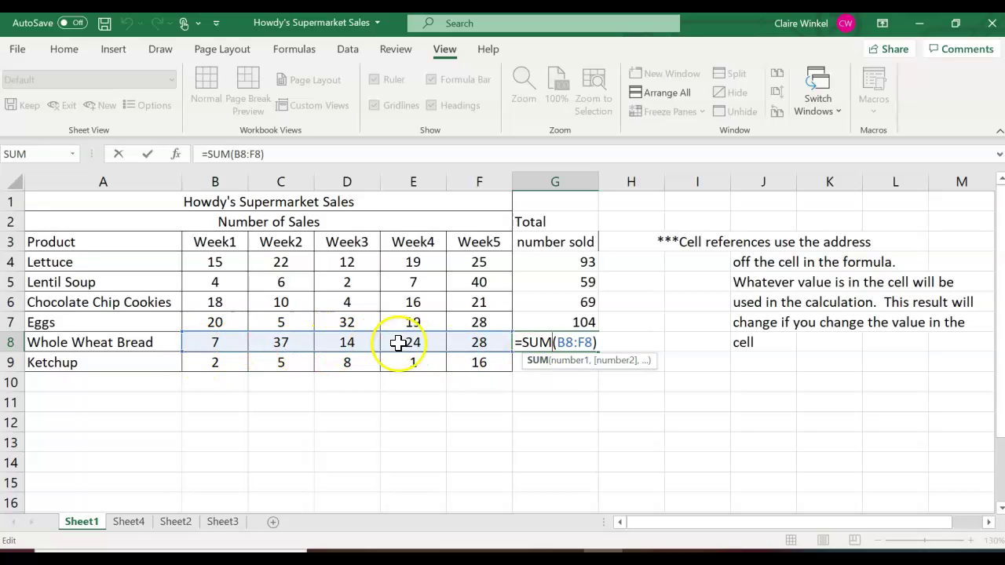
pyautogui.click(567, 383)
# Copy the Ketchup total across H9:J9 and view J9's shifted =SUM(E9:I9).
pyautogui.click(565, 367)
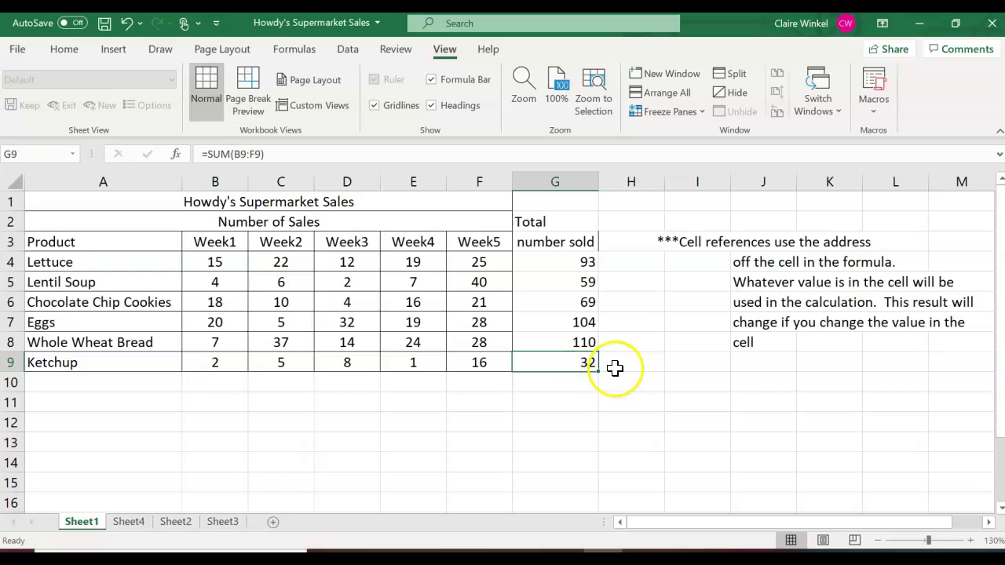
pyautogui.moveTo(598, 370); pyautogui.dragTo(812, 381)
pyautogui.doubleClick(759, 369)
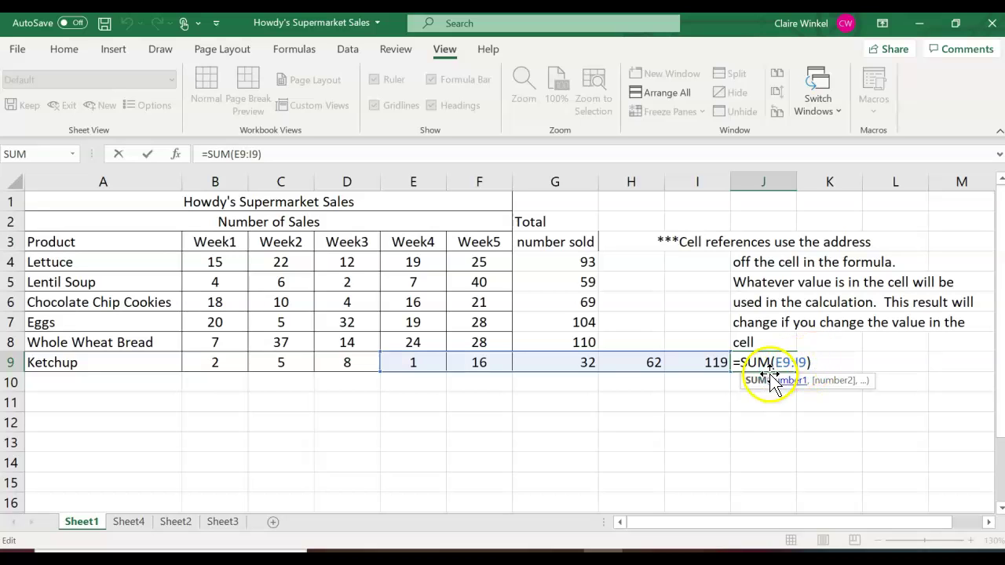
# Delete the stray copied sums 62 and 119 from H9:J9, leaving Ketchup's total 32.
pyautogui.press('Return')
pyautogui.moveTo(779, 365); pyautogui.dragTo(640, 364)
pyautogui.press('BackSpace')
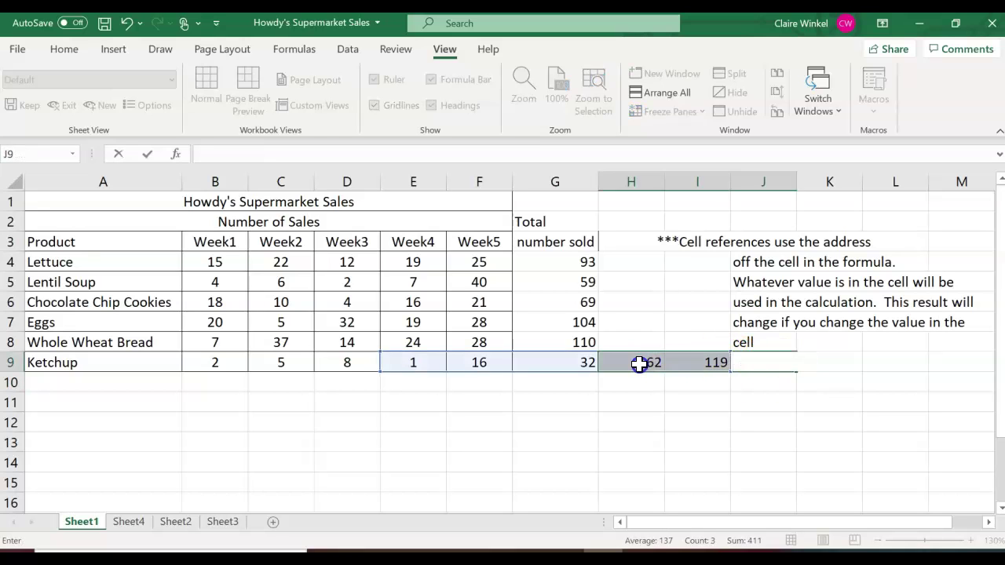
pyautogui.press('Escape')
pyautogui.press('Delete')
pyautogui.click(287, 419)
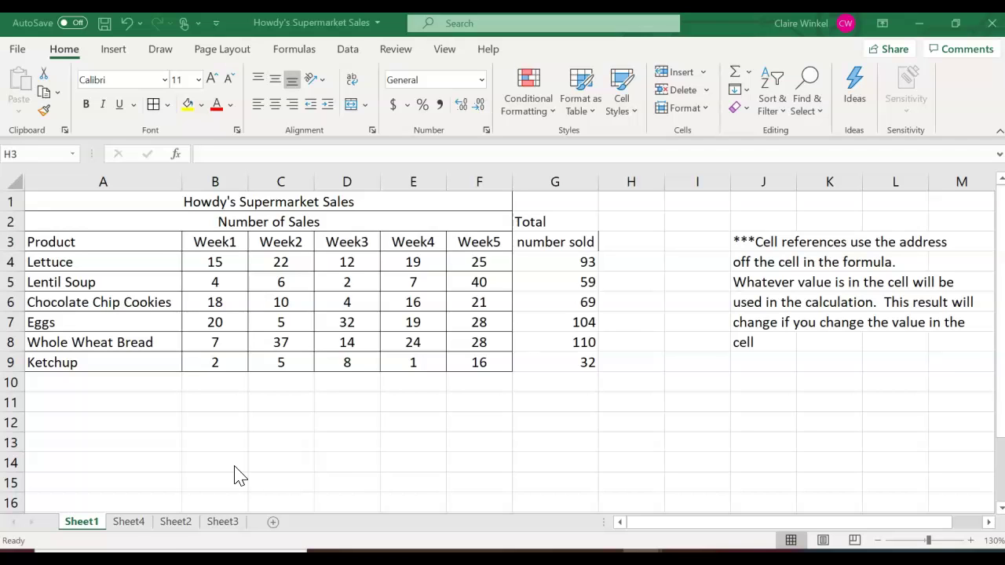
# Enter the heading 'Average' in H3 and move to H4.
pyautogui.click(615, 238)
pyautogui.write('Average')
pyautogui.click(617, 271)
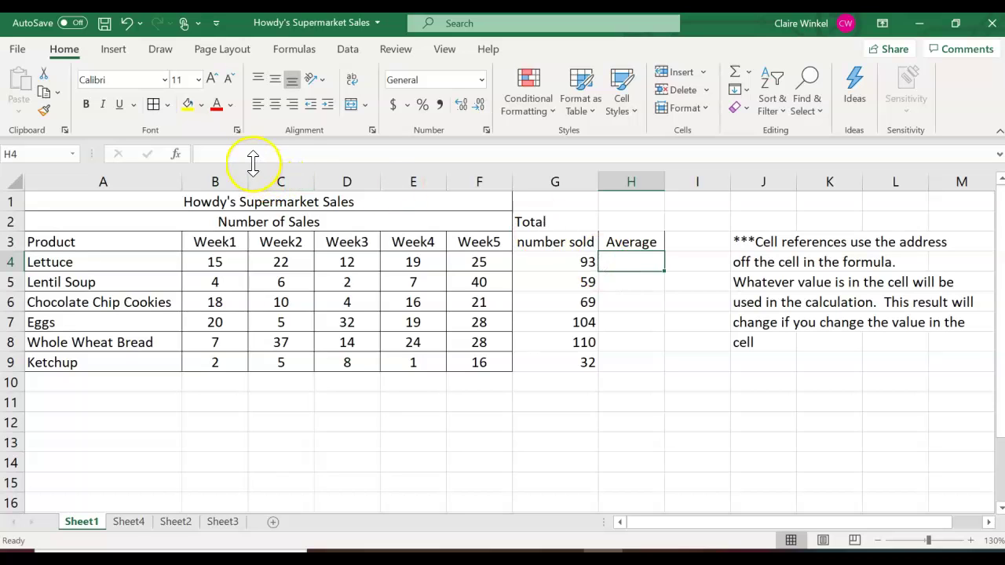
# Search the Insert Function dialog for average and choose AVERAGE for H4.
pyautogui.click(177, 156)
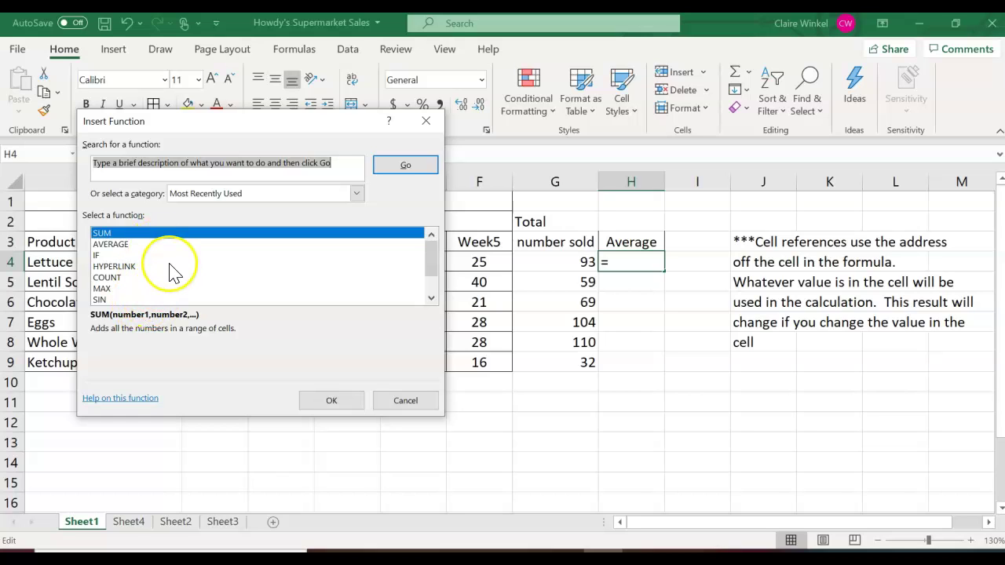
pyautogui.click(197, 232)
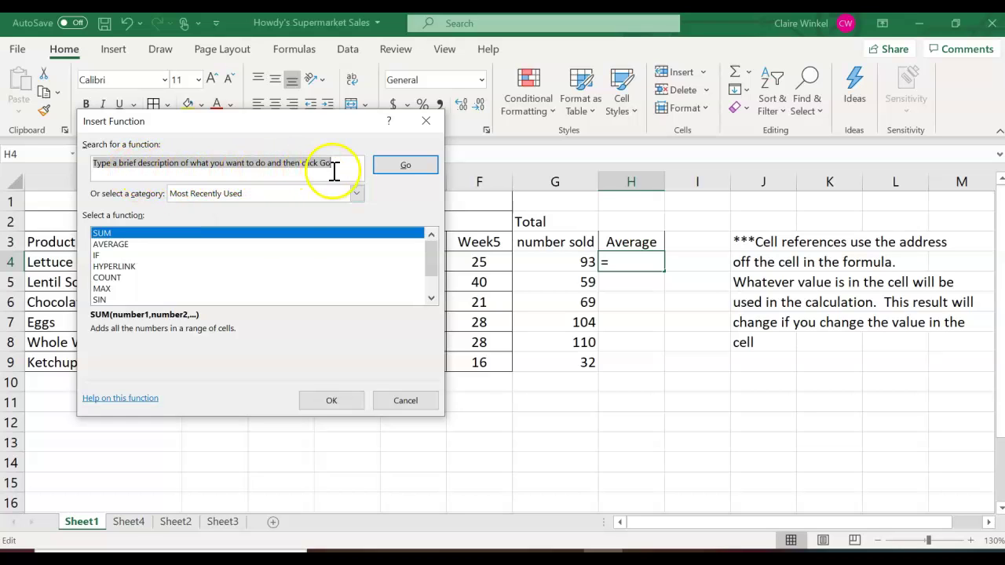
pyautogui.press('BackSpace')
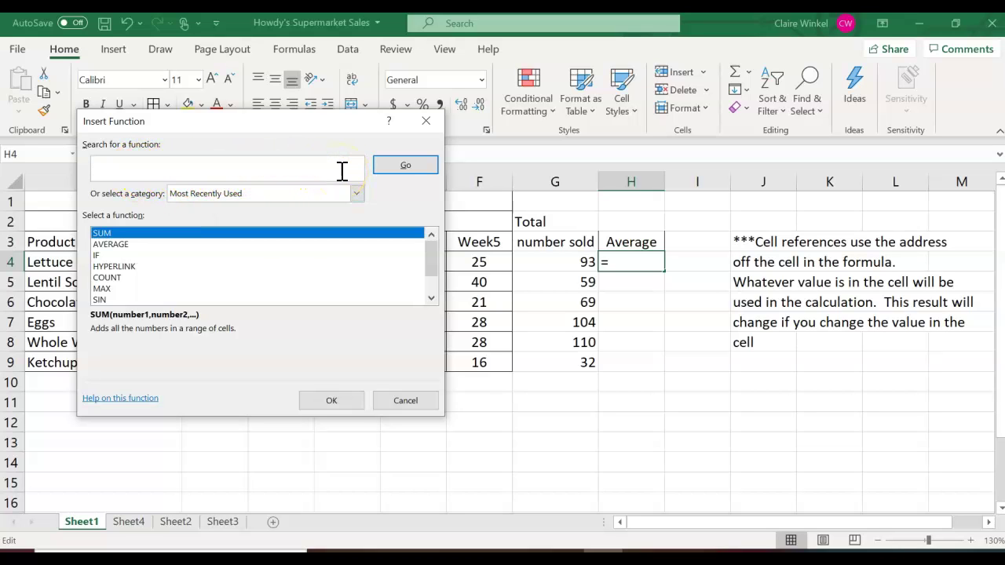
pyautogui.write('a')
pyautogui.click(402, 177)
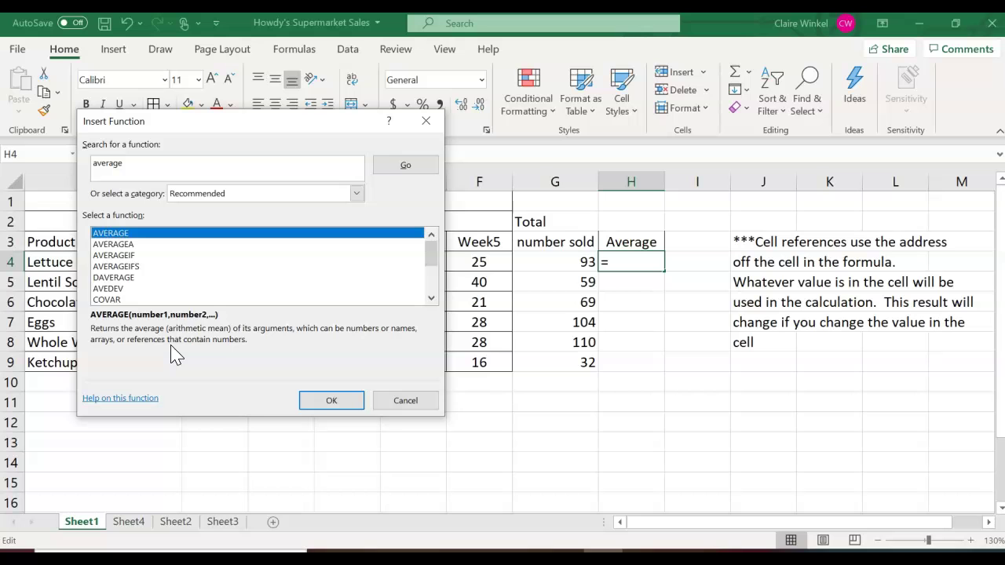
pyautogui.click(332, 401)
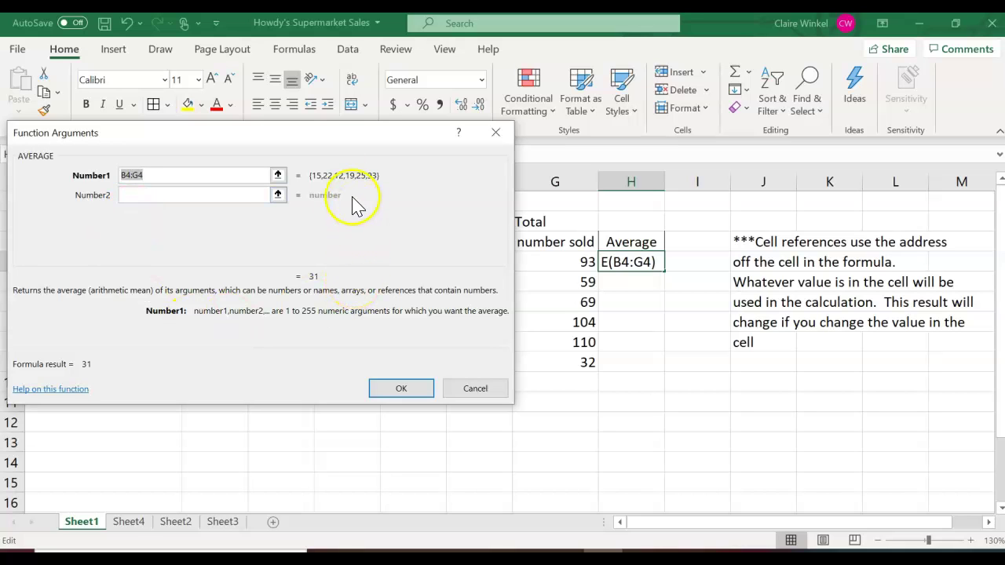
# Replace the suggested B4:G4 with B4:F4 so H4 averages Lettuce's sales to 18.6.
pyautogui.moveTo(336, 135); pyautogui.dragTo(815, 284)
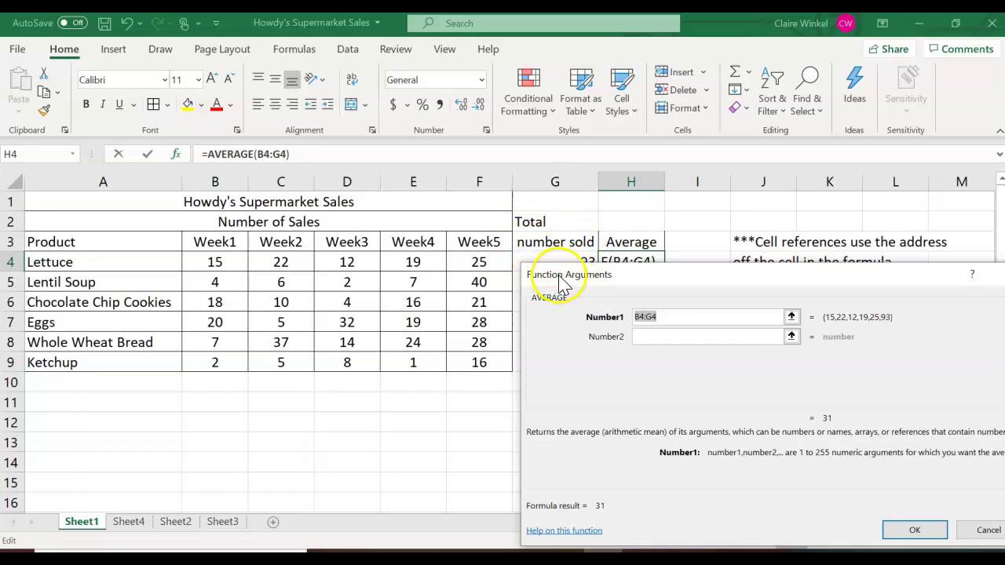
pyautogui.press('BackSpace')
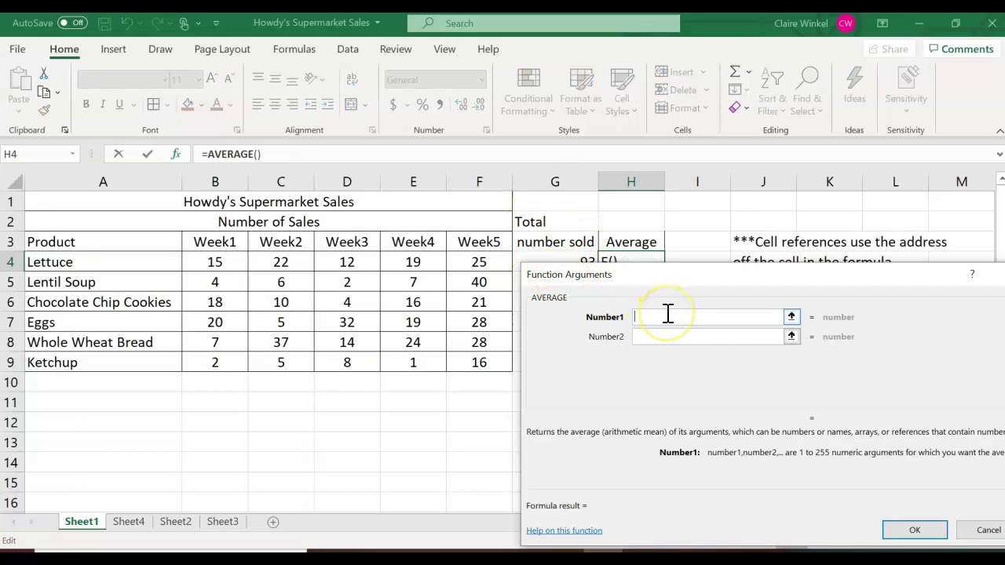
pyautogui.moveTo(213, 262); pyautogui.dragTo(478, 262)
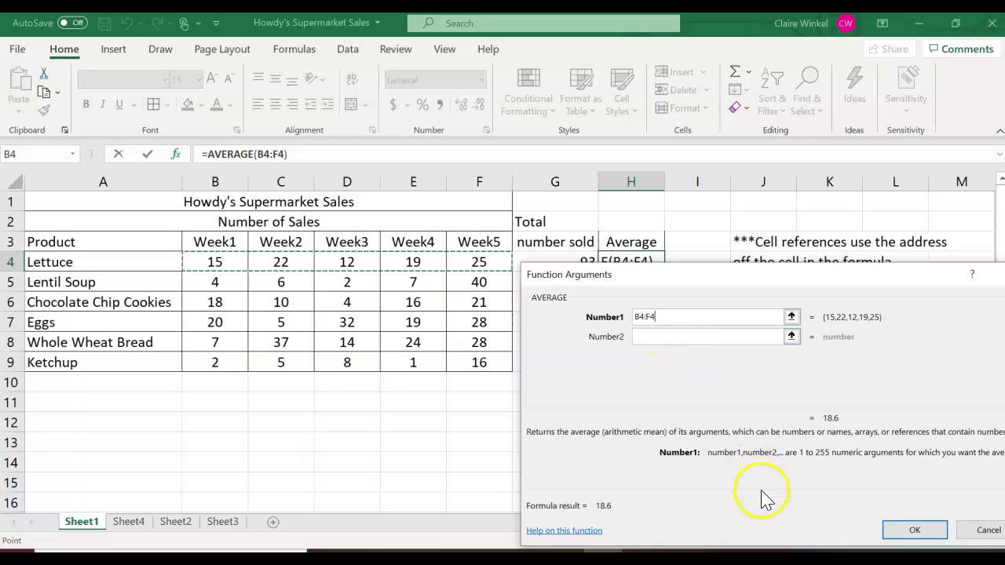
pyautogui.click(915, 531)
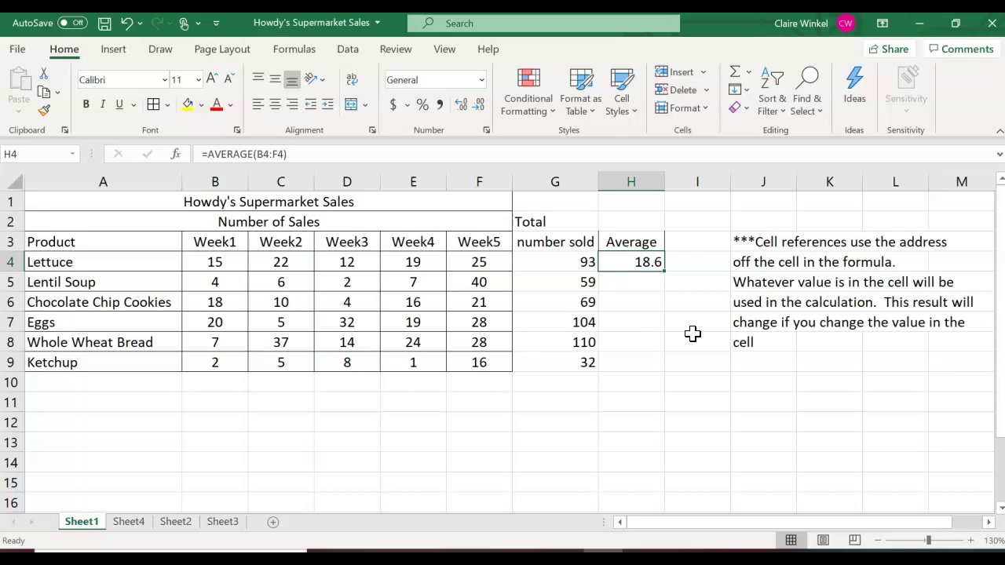
# Fill H4's average down to H9 (11.8, 13.8, 20.8, 22, 6.4) and check H7's formula.
pyautogui.moveTo(665, 272); pyautogui.dragTo(652, 371)
pyautogui.click(616, 444)
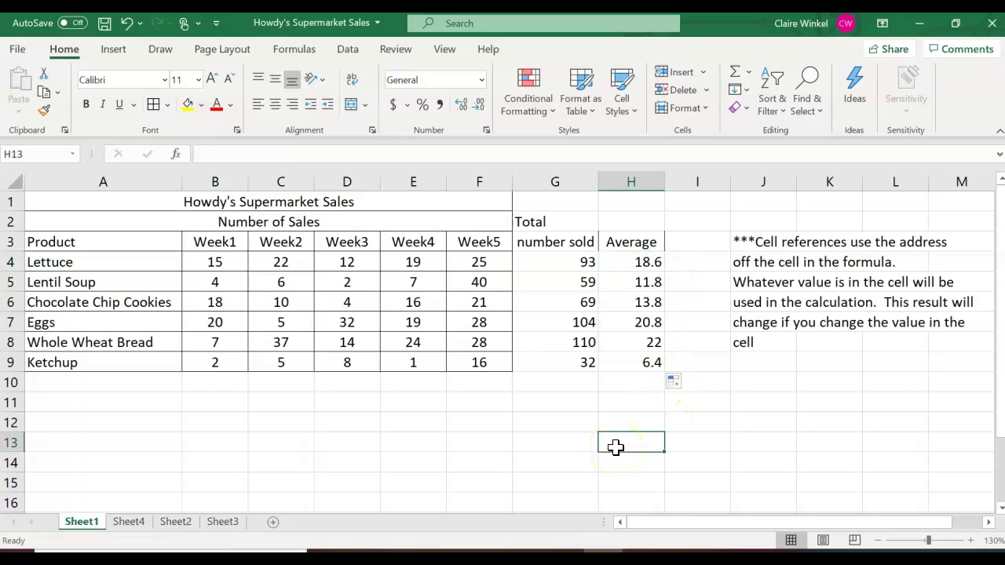
pyautogui.click(631, 318)
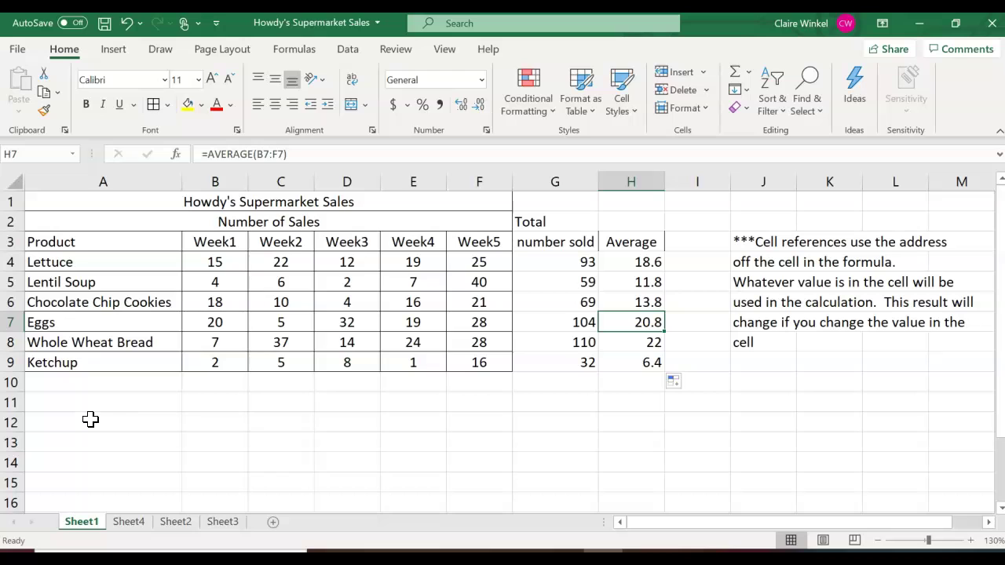
# Label A11 'Maximum value' and move to B11.
pyautogui.click(81, 401)
pyautogui.write('Maximum value')
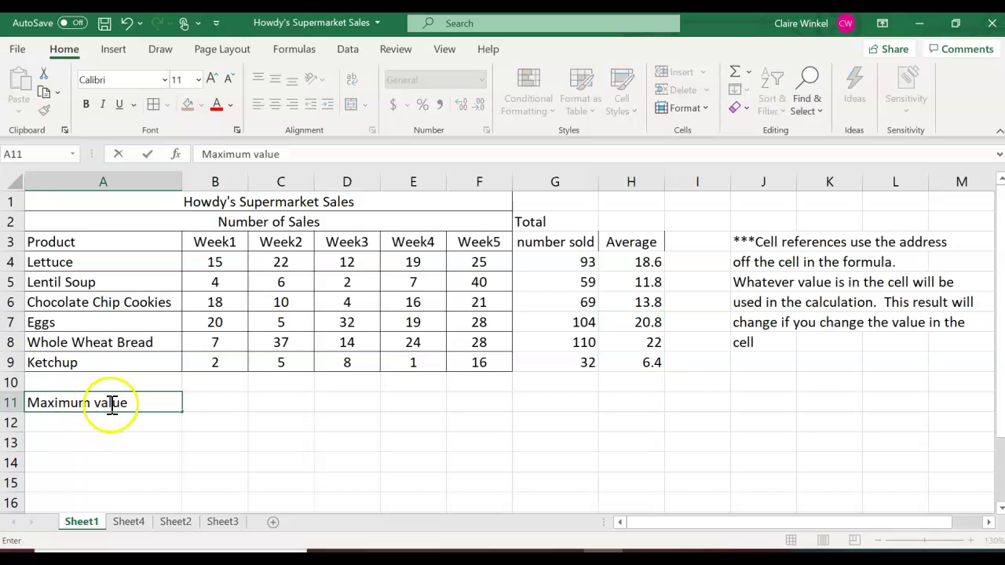
pyautogui.click(203, 400)
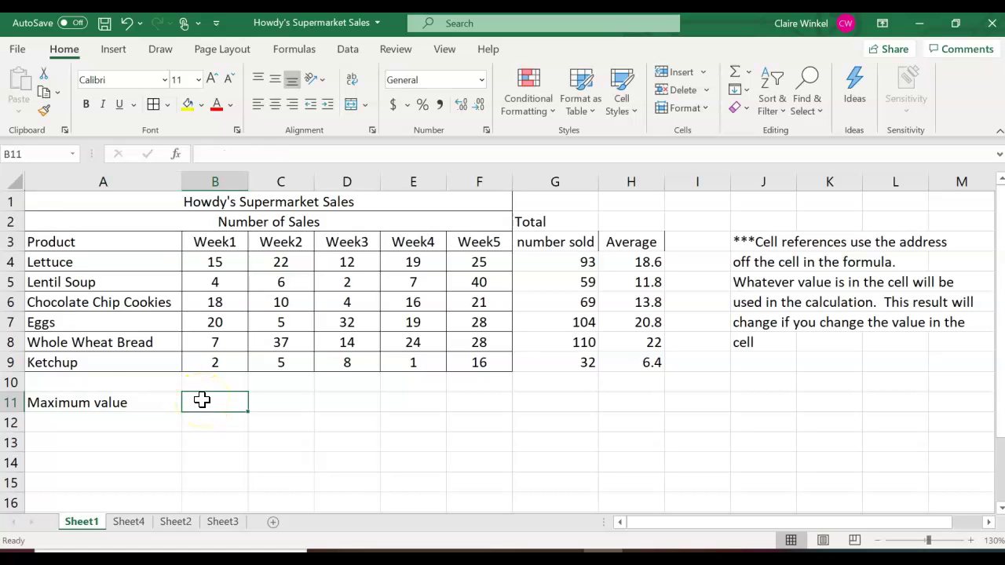
# Enter =MAX(B4:B9) in B11 to get Week1's highest sales figure.
pyautogui.write('=')
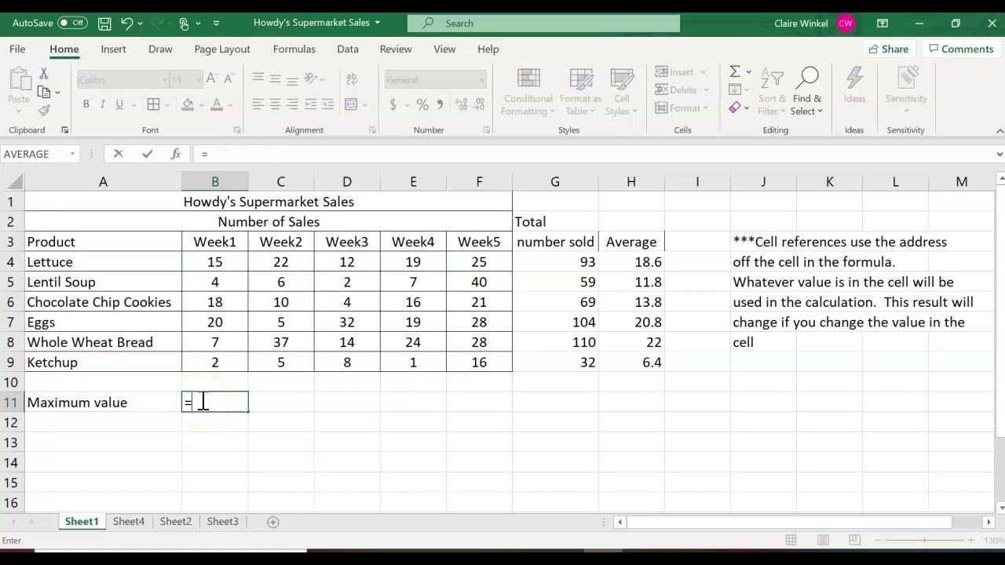
pyautogui.write('max(')
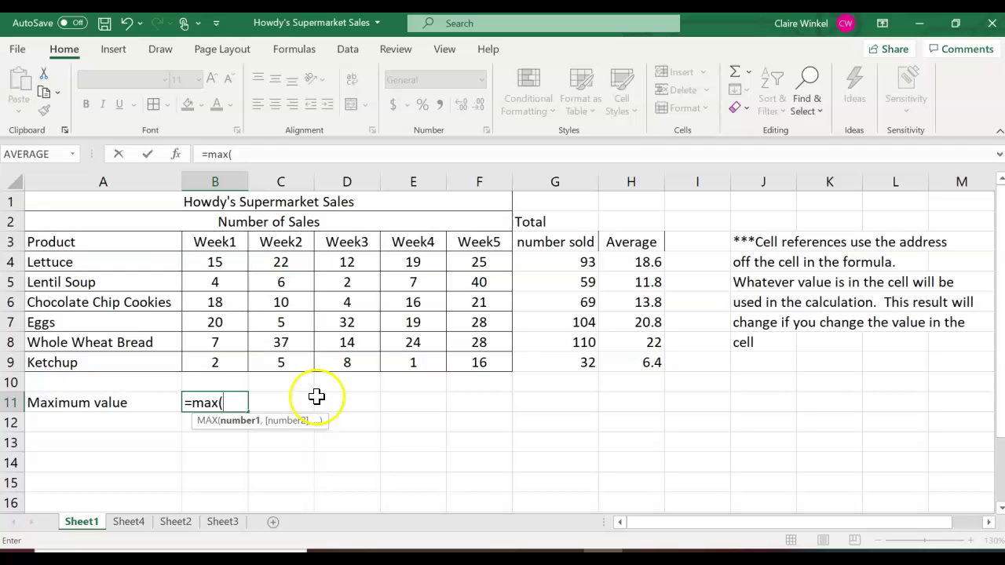
pyautogui.click(228, 262)
pyautogui.moveTo(228, 262); pyautogui.dragTo(226, 369)
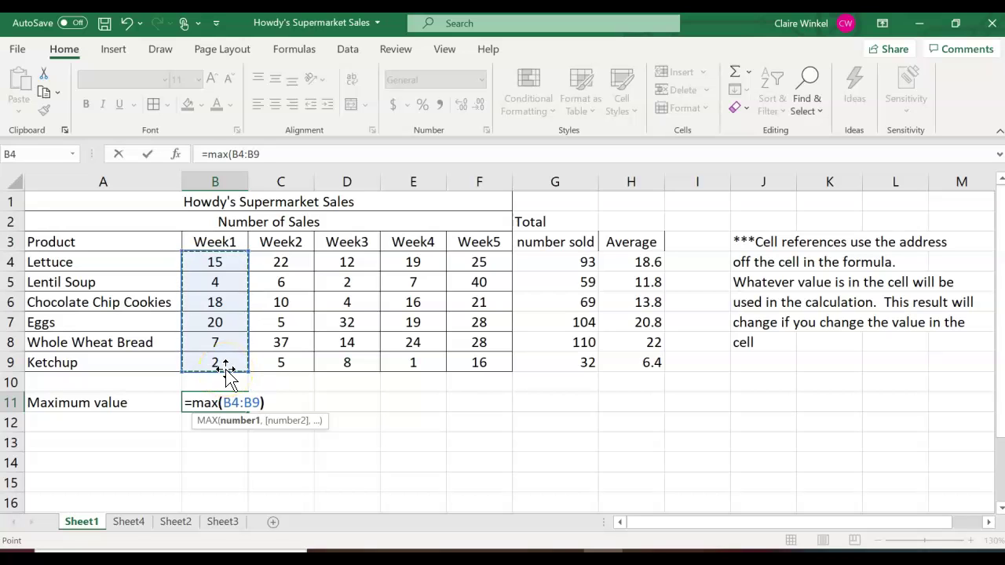
pyautogui.press('Return')
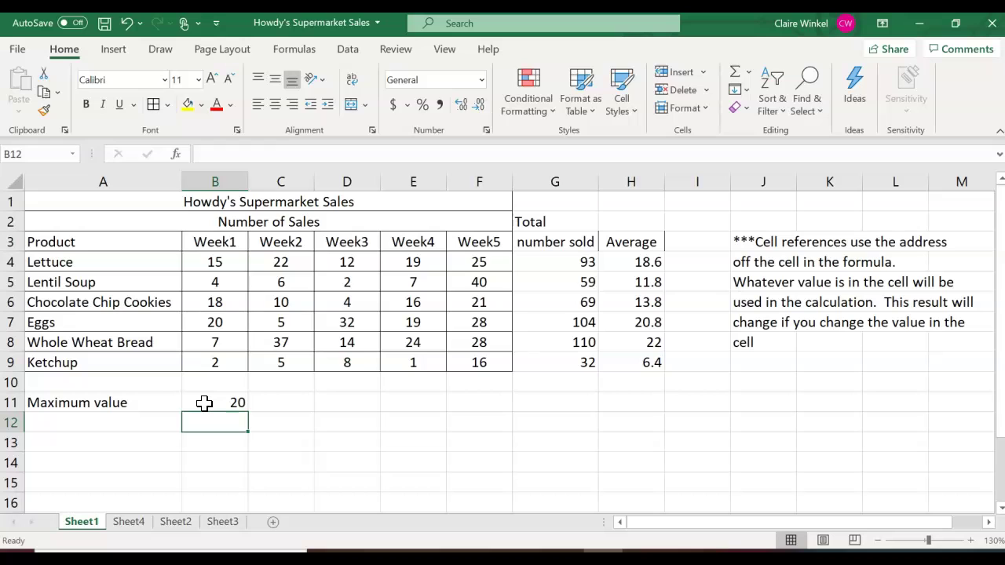
# Type the note 'max =()' in C11.
pyautogui.click(281, 403)
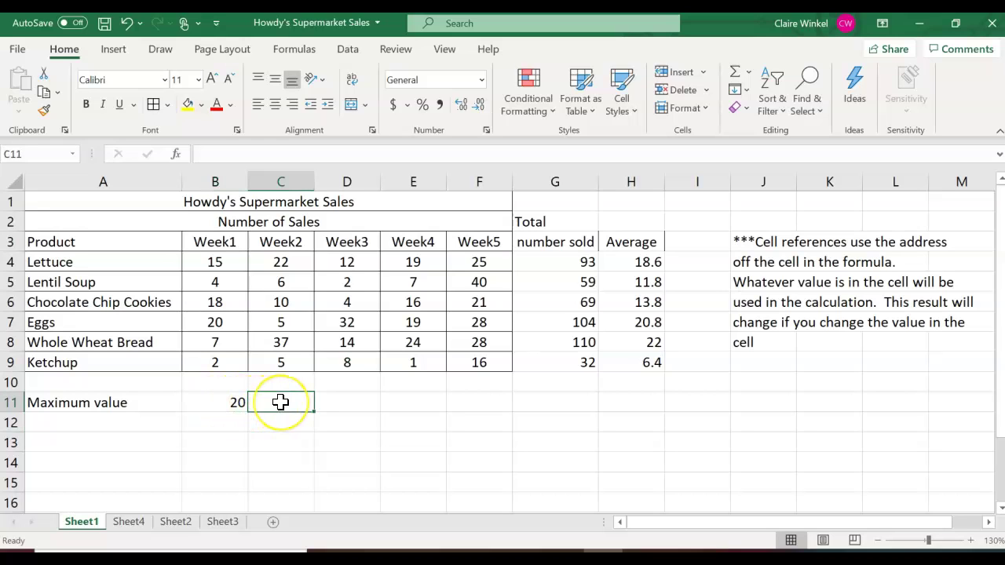
pyautogui.write('max =')
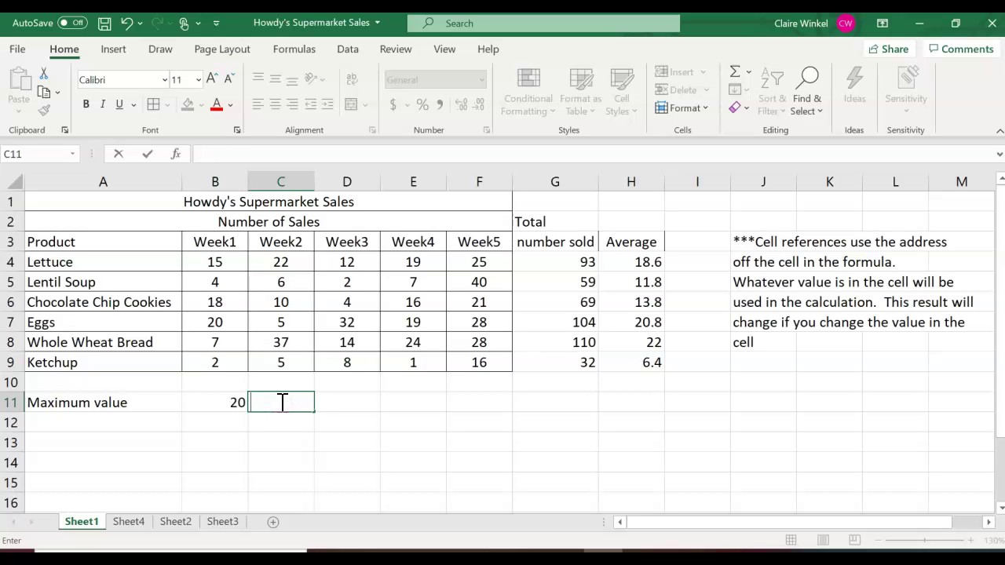
pyautogui.write('()')
pyautogui.press('Return')
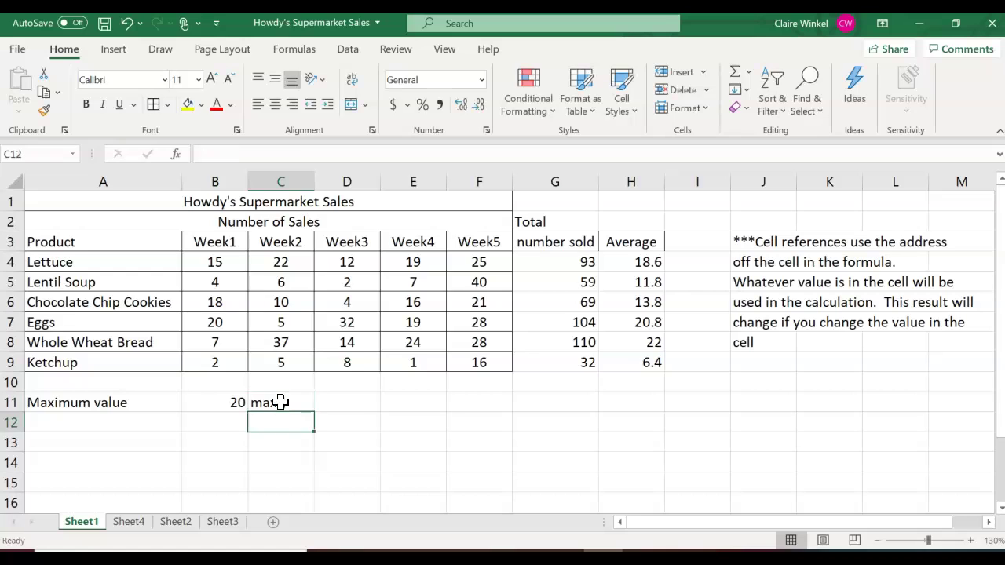
# Label A12 'Minimum value min()' and move to B12.
pyautogui.click(161, 421)
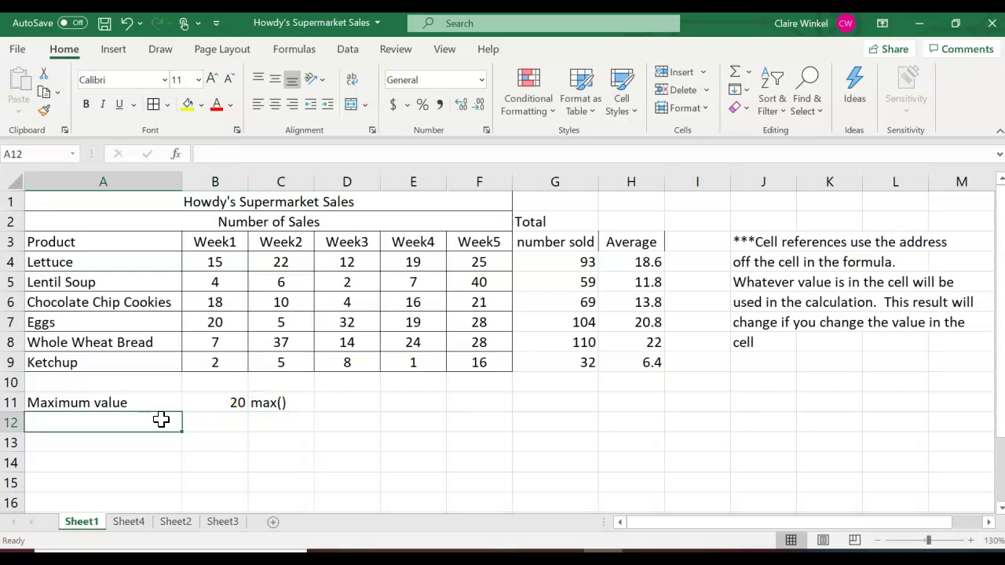
pyautogui.write('Minim')
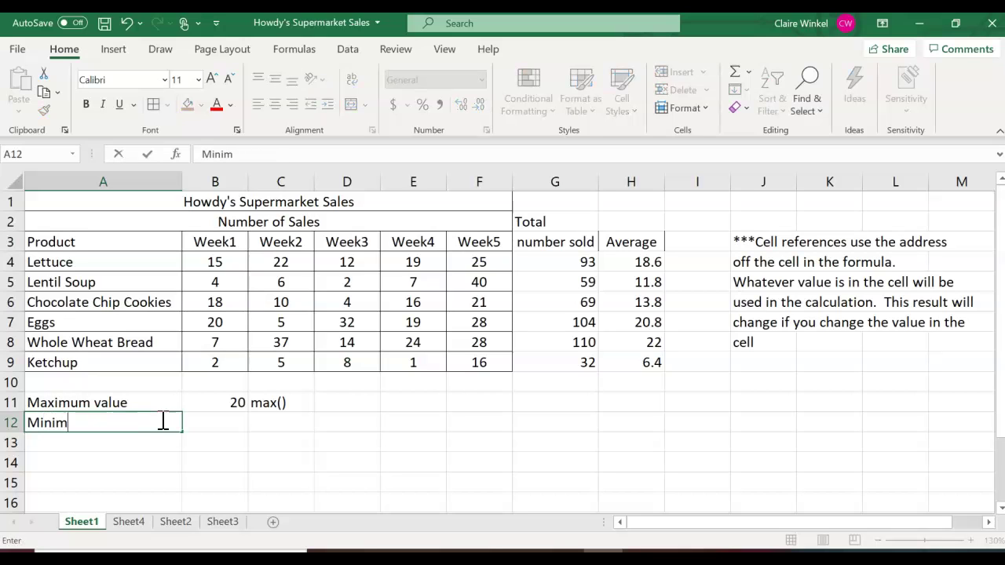
pyautogui.write('um value  mi')
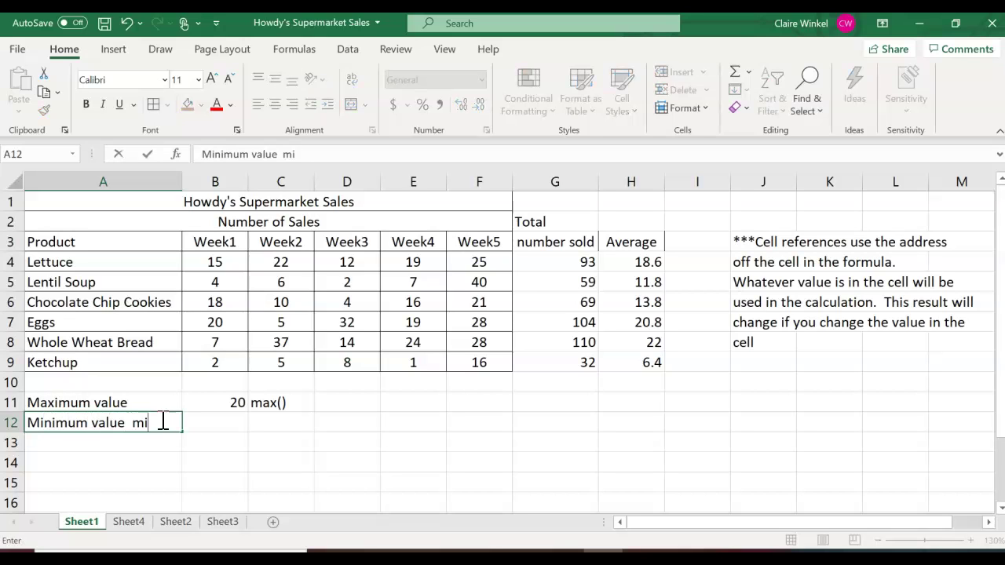
pyautogui.write('n()')
pyautogui.click(218, 422)
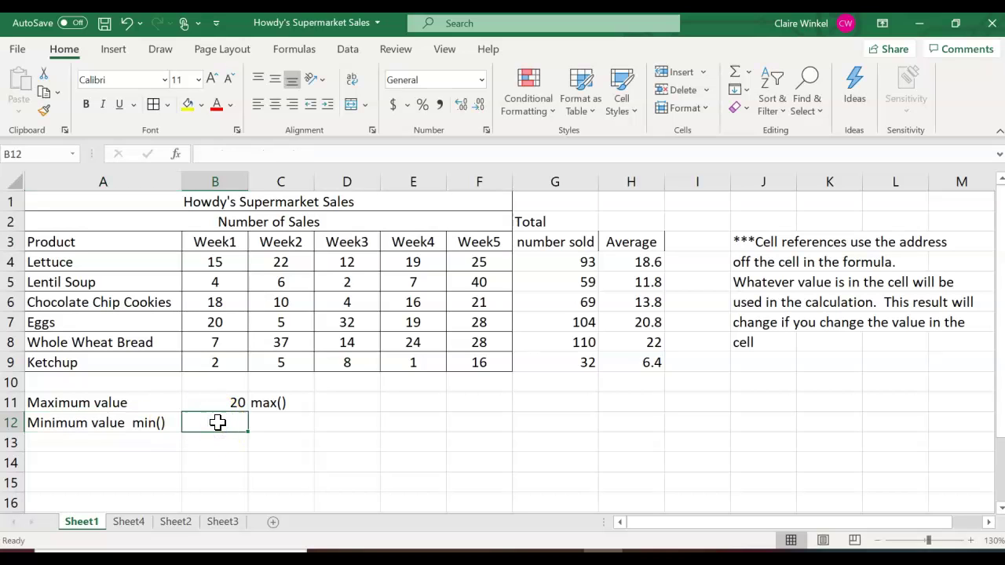
# Enter =MIN(B4:B9) in B12 and fill it across to F12, giving 2, 5, 2, 1, 16.
pyautogui.write('=min')
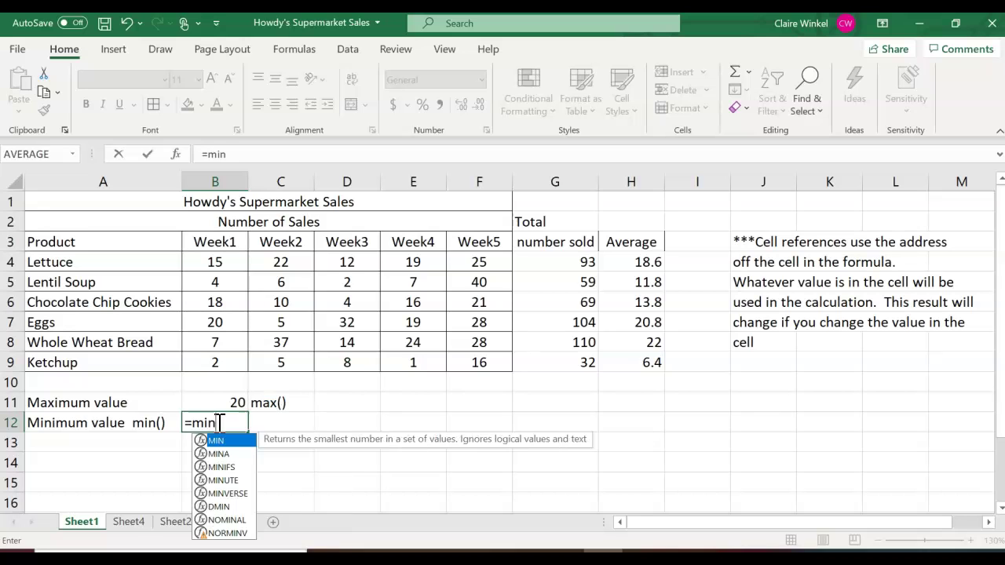
pyautogui.write('(')
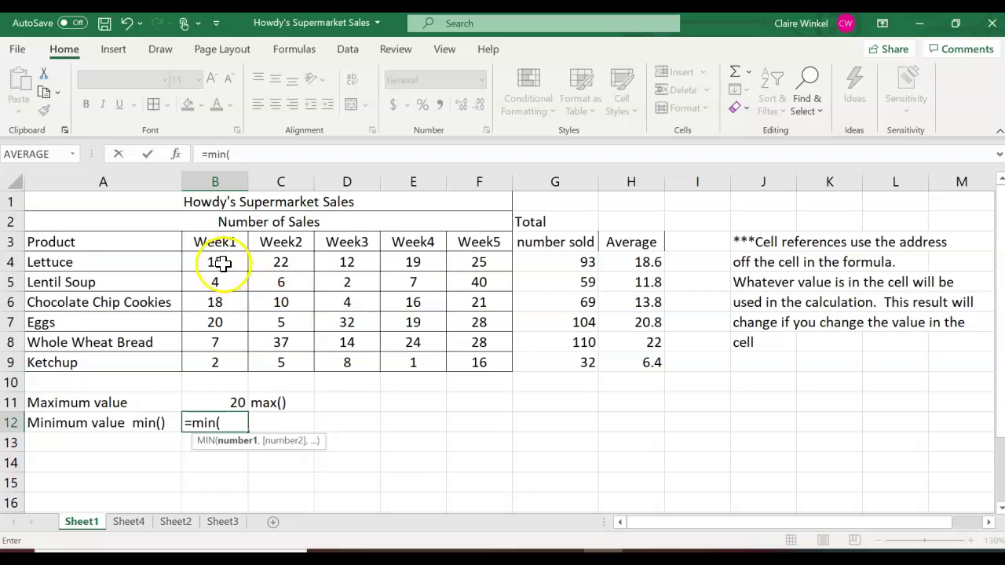
pyautogui.moveTo(215, 261); pyautogui.dragTo(223, 364)
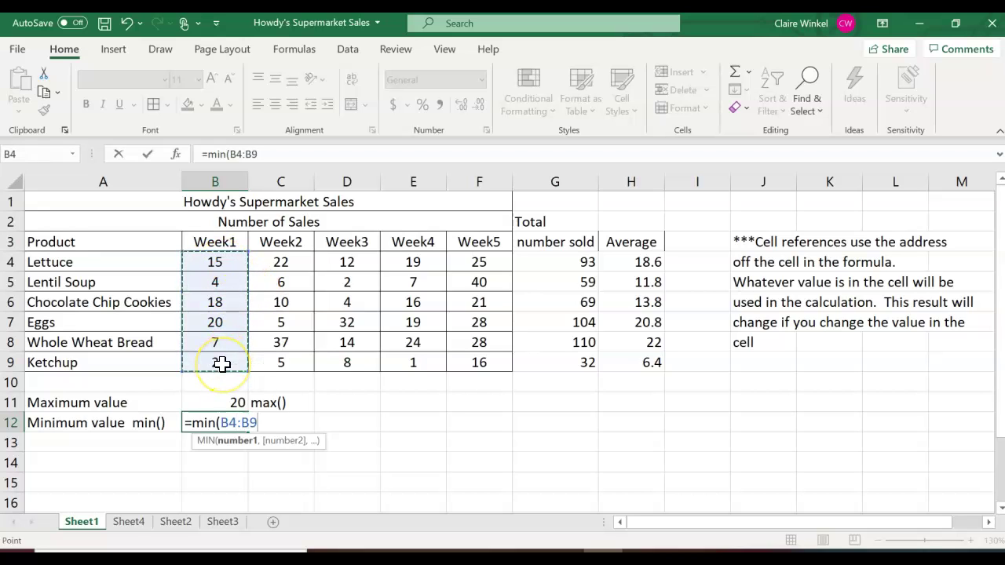
pyautogui.press('Return')
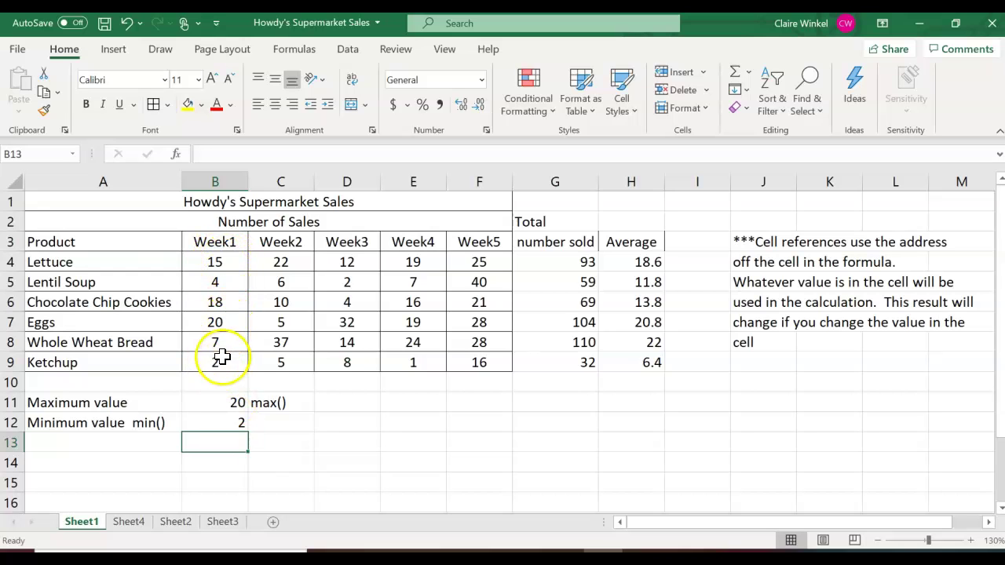
pyautogui.click(221, 425)
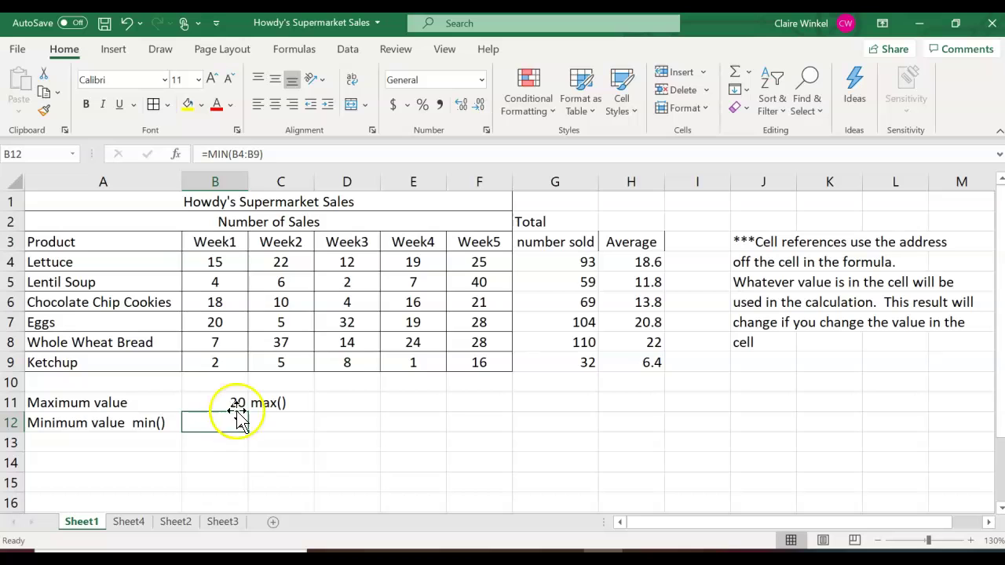
pyautogui.moveTo(248, 431); pyautogui.dragTo(516, 424)
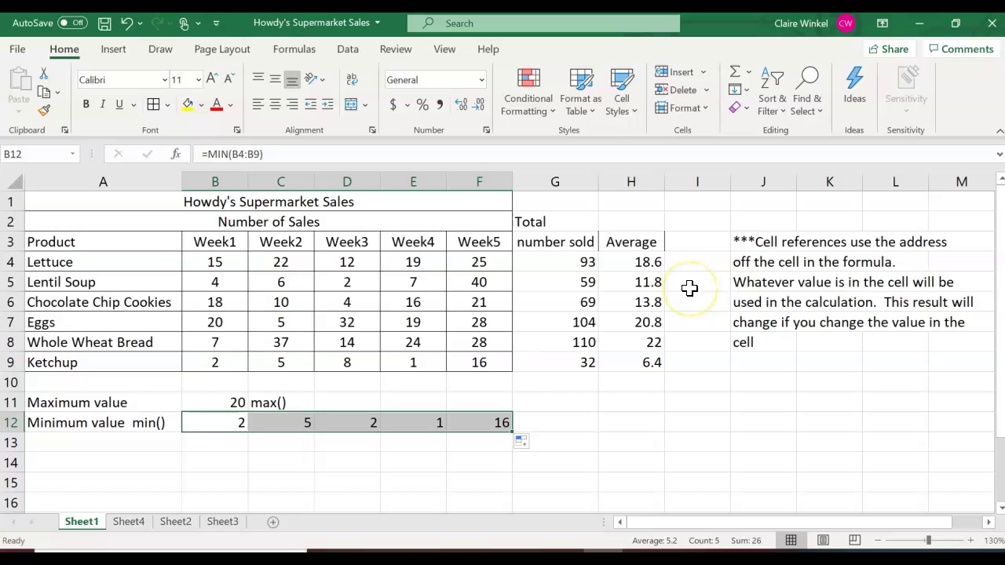
pyautogui.click(691, 259)
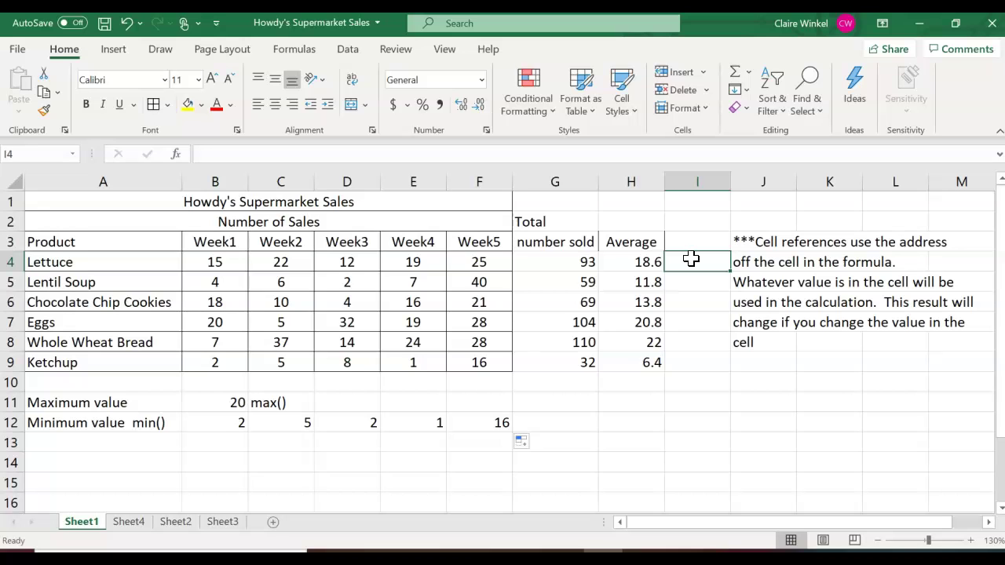
# Enter =SUM(B4:F4) in I4 so it shows Lettuce's total of 93.
pyautogui.write('=sum(')
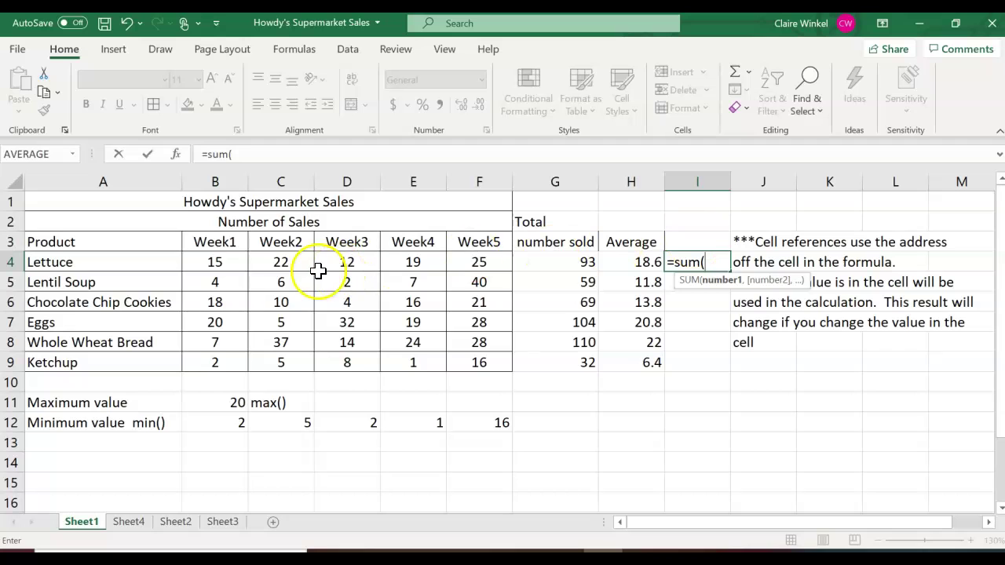
pyautogui.click(224, 265)
pyautogui.moveTo(224, 266); pyautogui.dragTo(478, 260)
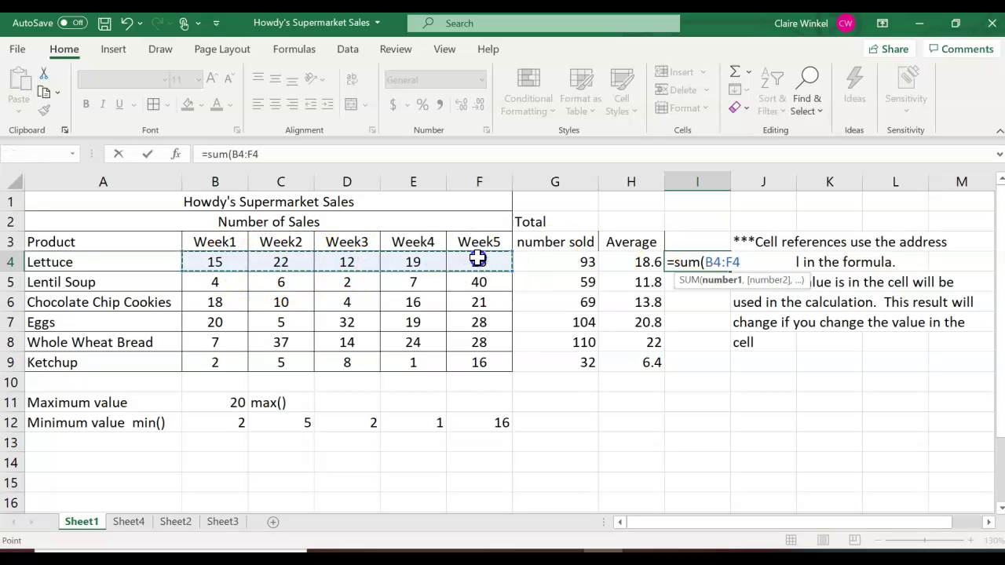
pyautogui.press('Return')
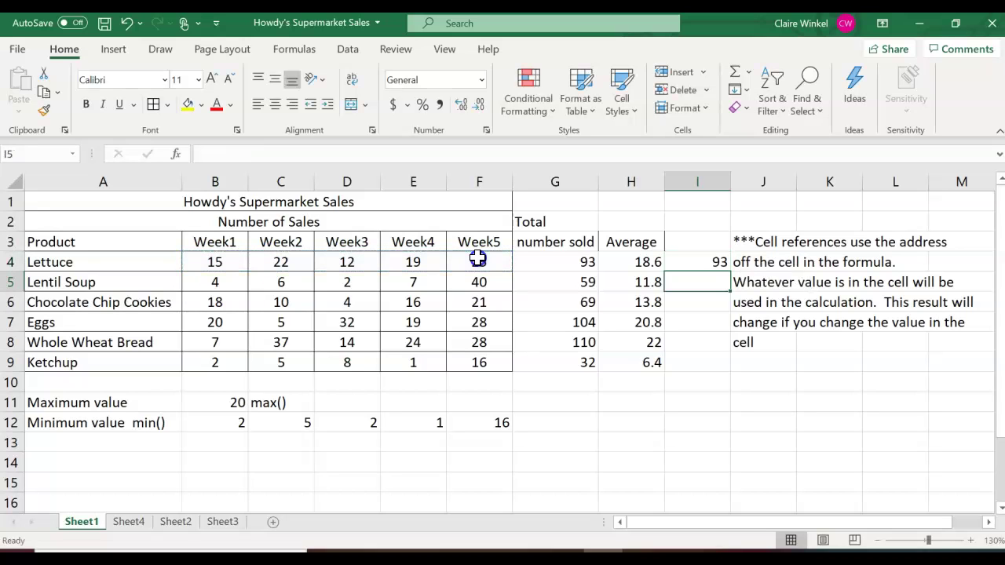
pyautogui.click(707, 262)
pyautogui.doubleClick(714, 263)
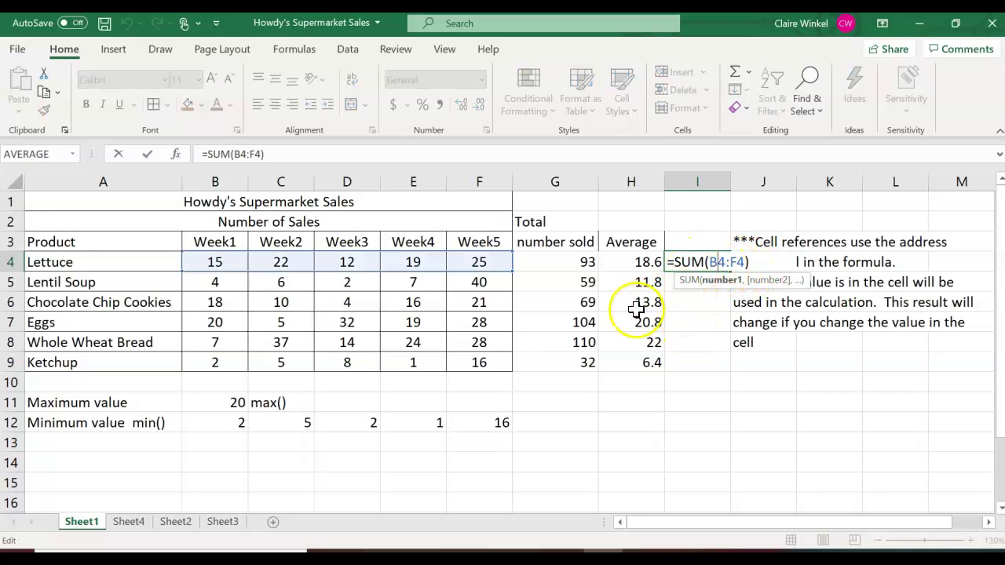
pyautogui.press('Return')
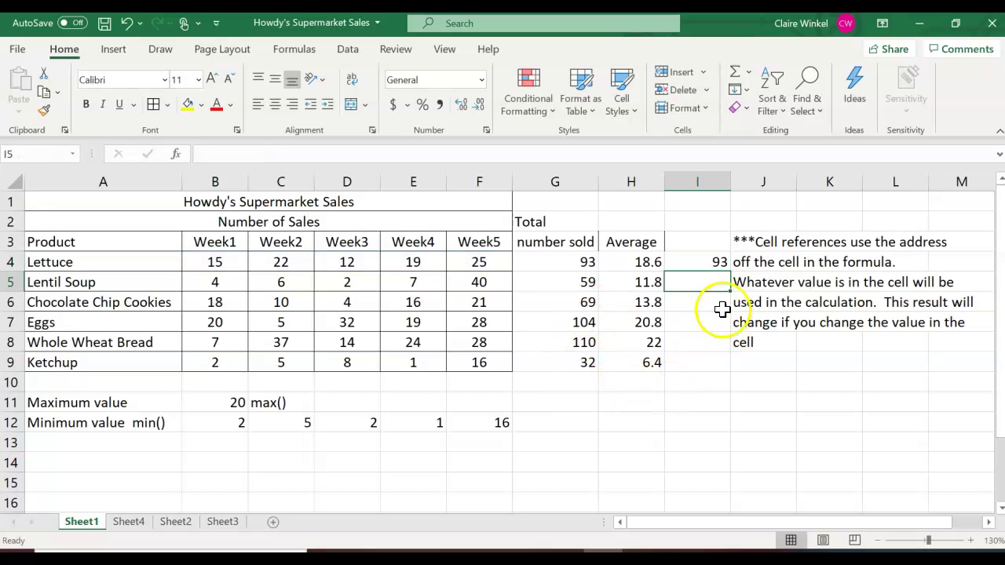
pyautogui.click(711, 261)
# Copy I4's SUM down to I9, then rewrite I4's range as $B$4:$F$4.
pyautogui.moveTo(729, 271); pyautogui.dragTo(723, 371)
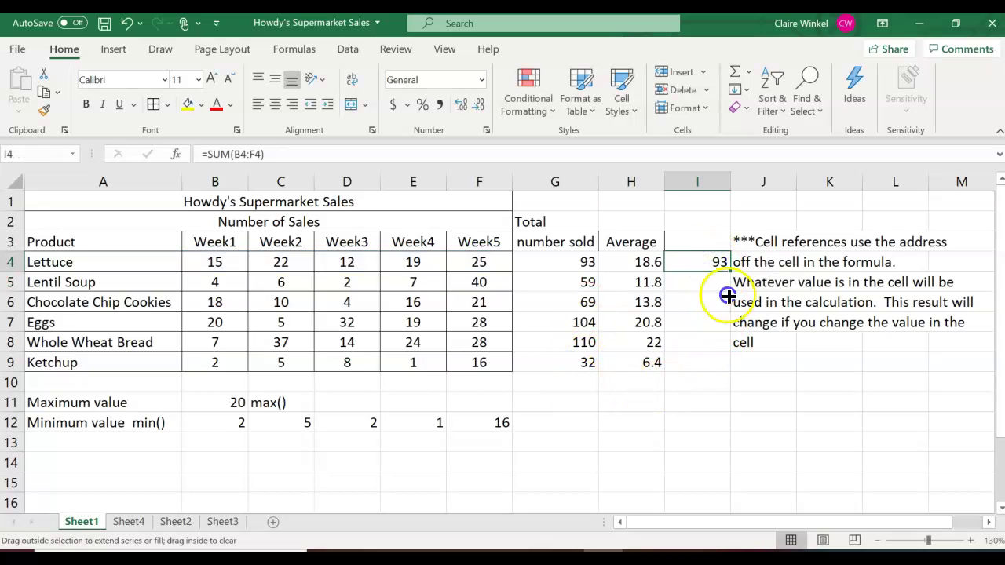
pyautogui.click(703, 261)
pyautogui.doubleClick(704, 262)
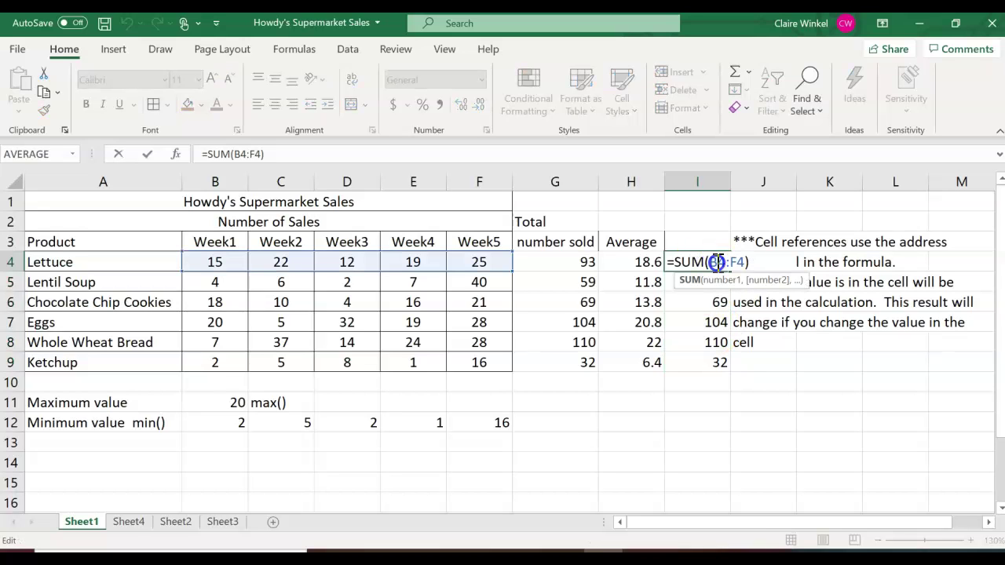
pyautogui.click(716, 262)
pyautogui.press('XF86MonBrightnessUp')
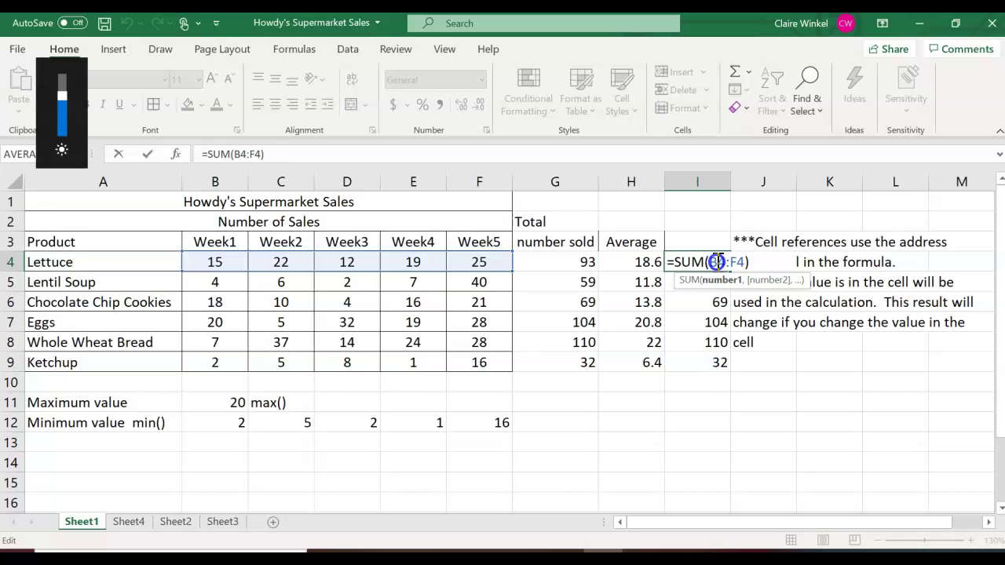
pyautogui.write('$B')
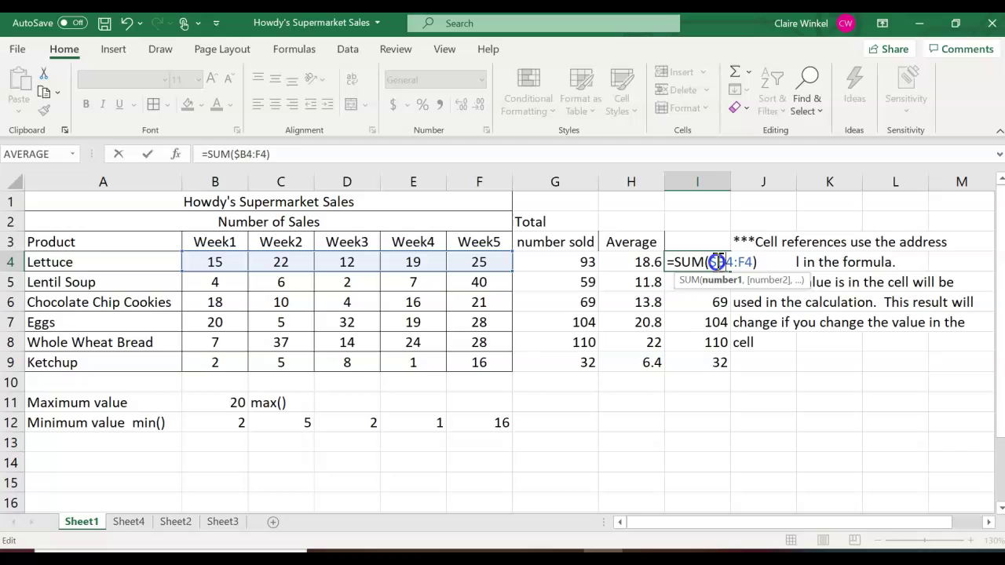
pyautogui.write('$4:')
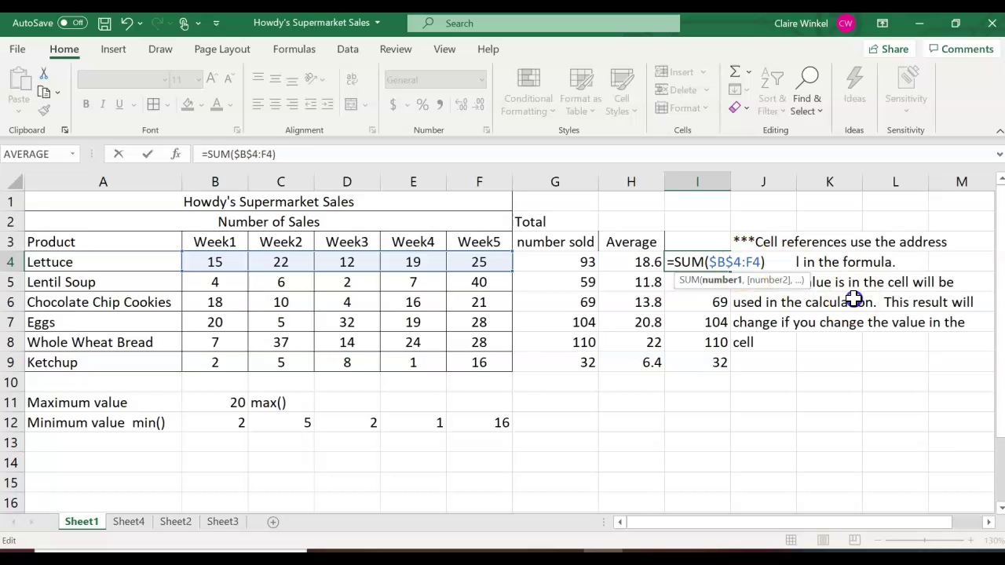
pyautogui.write('$F')
pyautogui.write('$')
# Copy the absolute =SUM($B$4:$F$4) down to I9 so every row shows 93, checking I7.
pyautogui.press('Return')
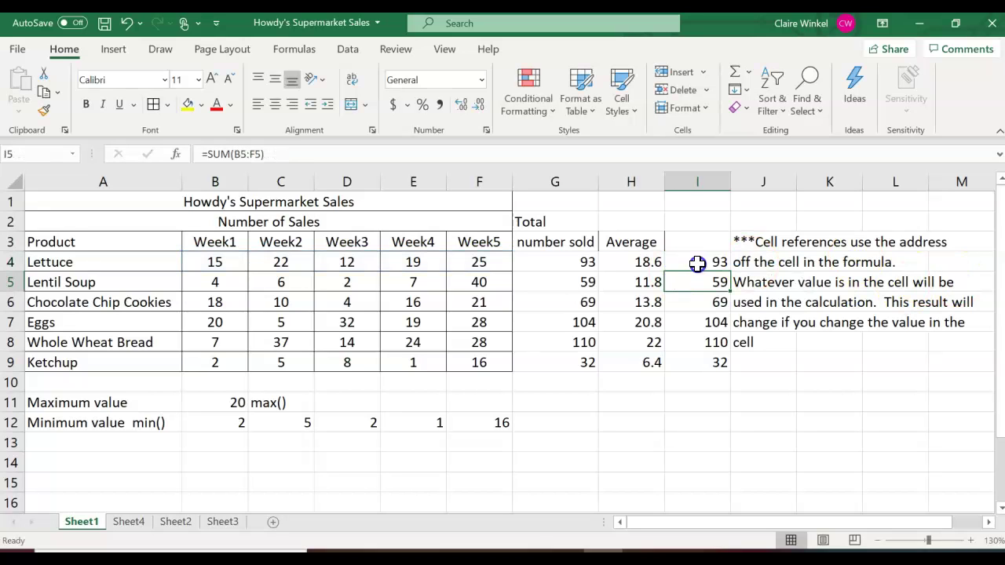
pyautogui.click(703, 263)
pyautogui.moveTo(727, 262); pyautogui.dragTo(721, 367)
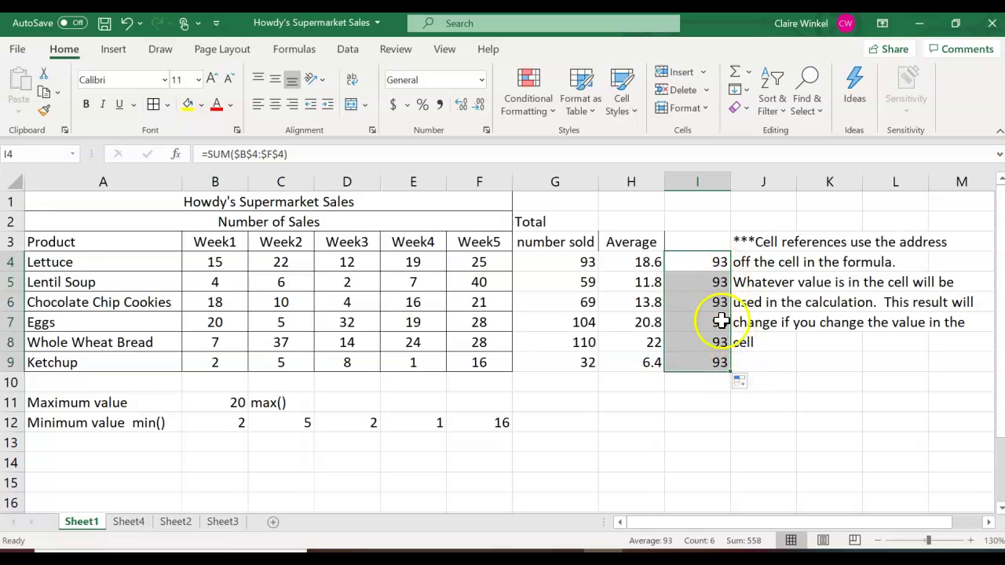
pyautogui.click(710, 446)
pyautogui.doubleClick(714, 322)
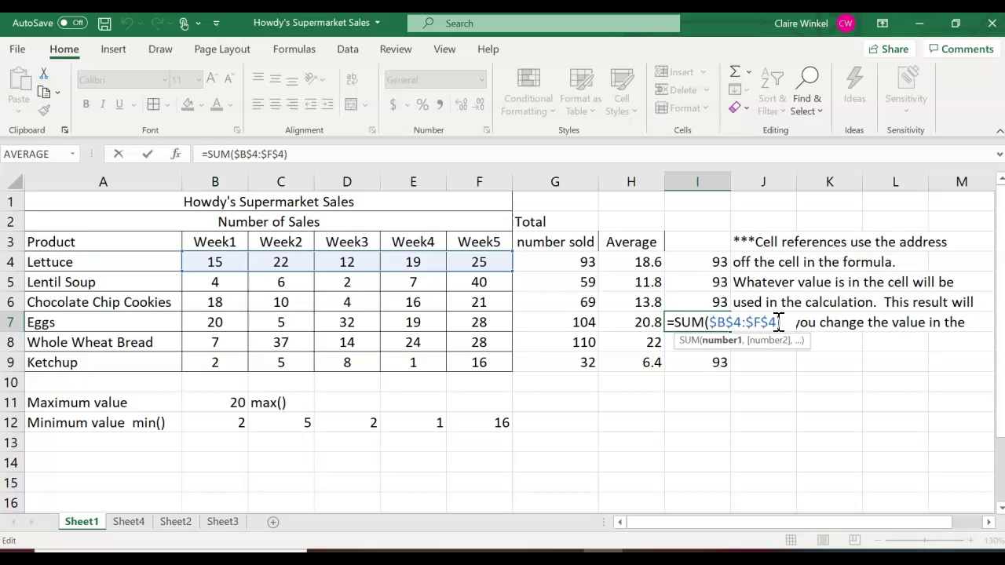
pyautogui.press('Return')
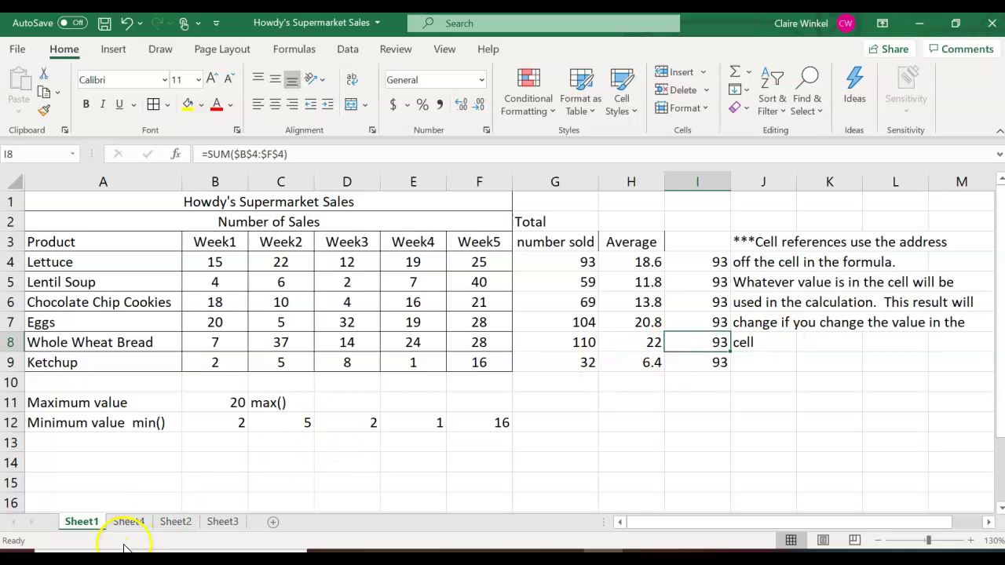